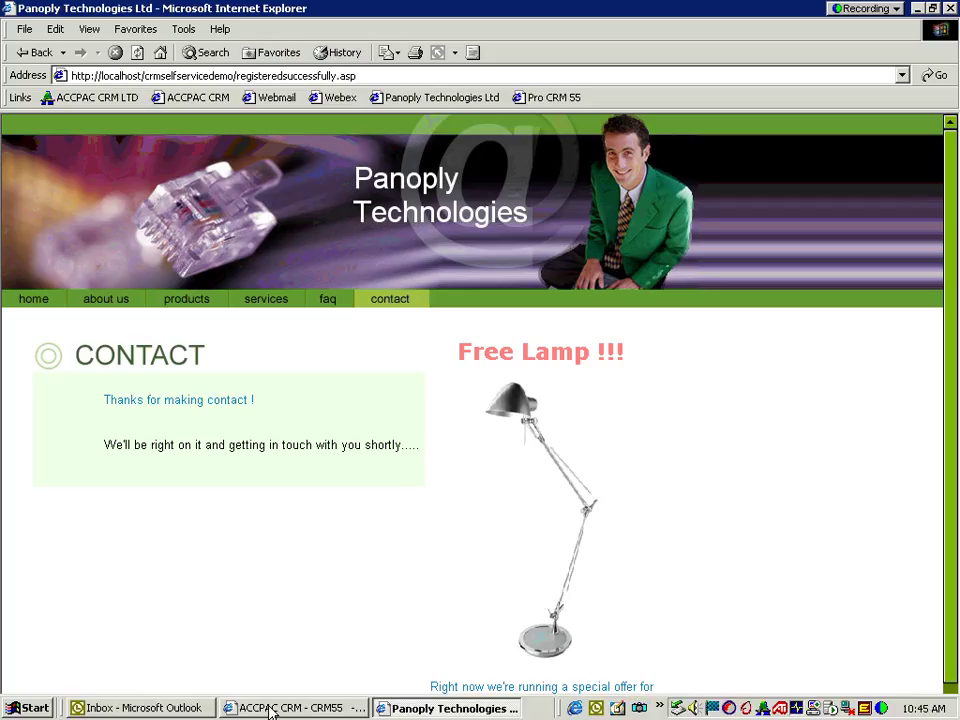
Step: Bring ACCPAC CRM forward and dismiss the Web Lead May 2003 new-lead notification
left_click(270, 708)
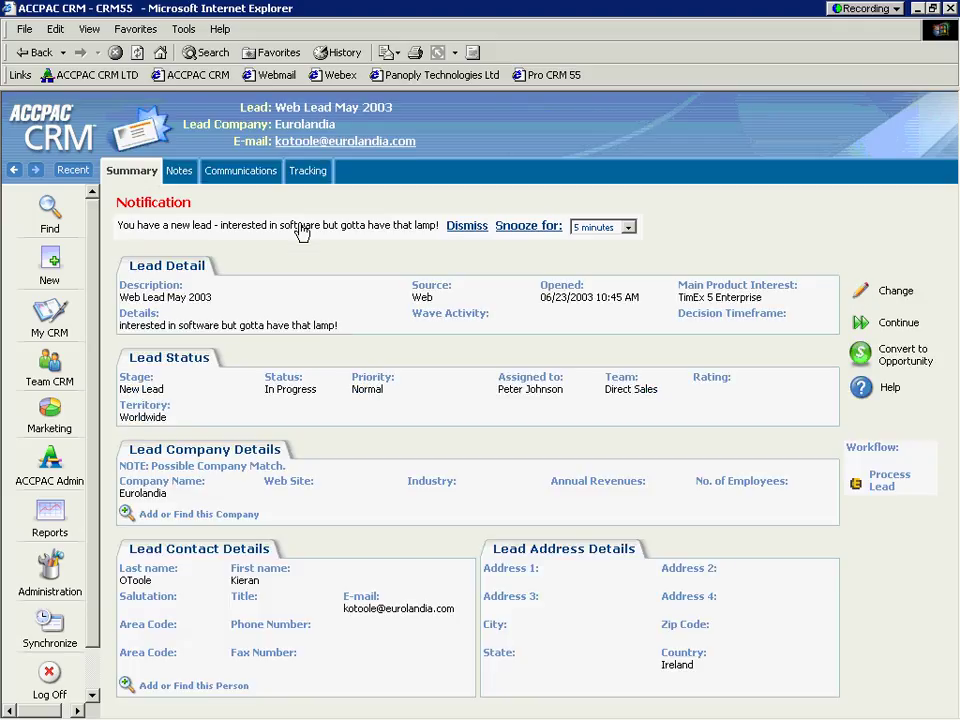
left_click(463, 233)
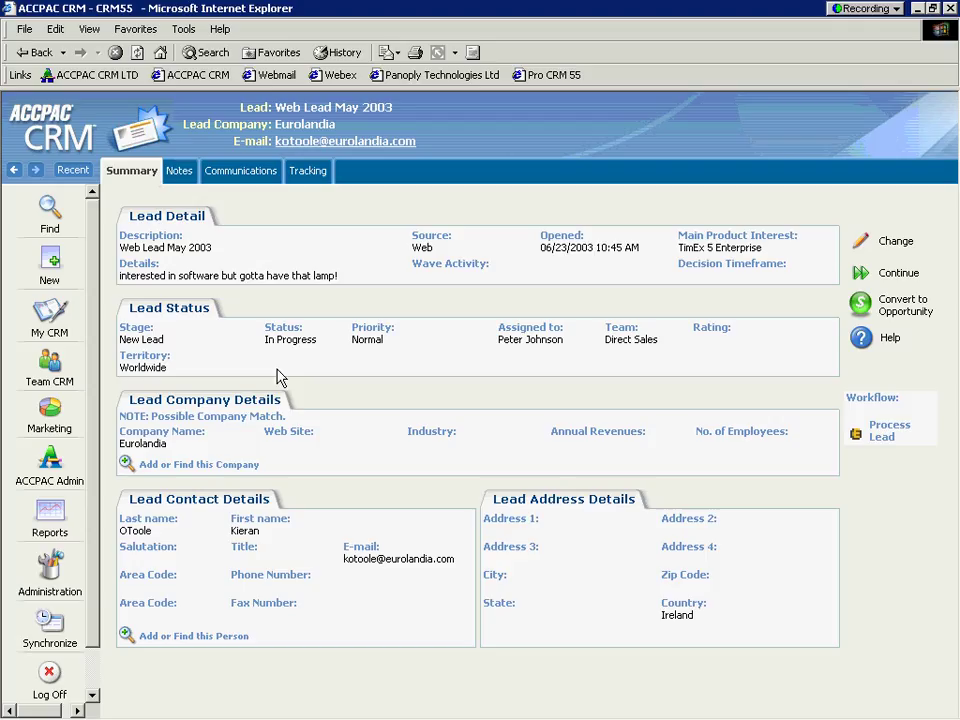
Step: Highlight the Possible Company Match note and look up existing companies matching the lead
left_click_drag(289, 420, 154, 429)
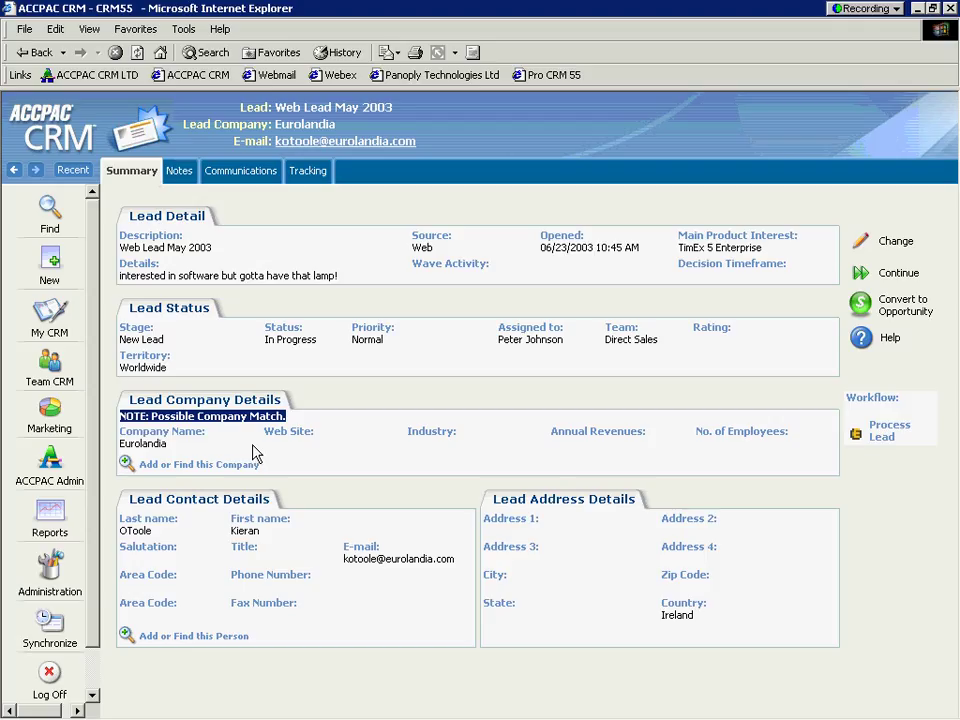
left_click(127, 465)
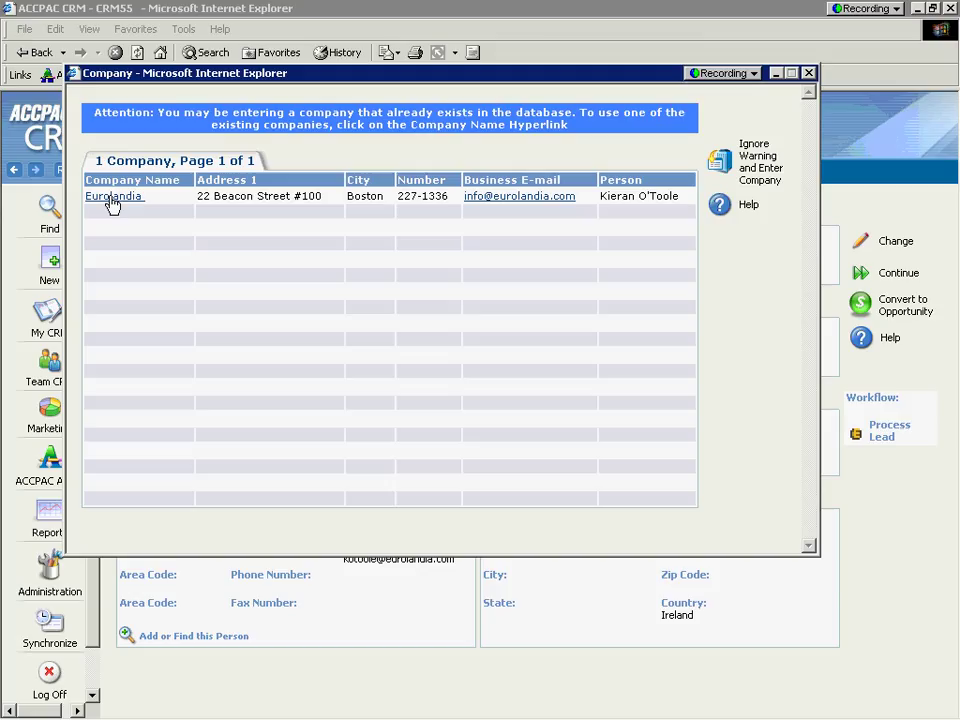
Step: Select the existing Eurolandia company from the duplicate list and attach it to the lead
left_click(113, 198)
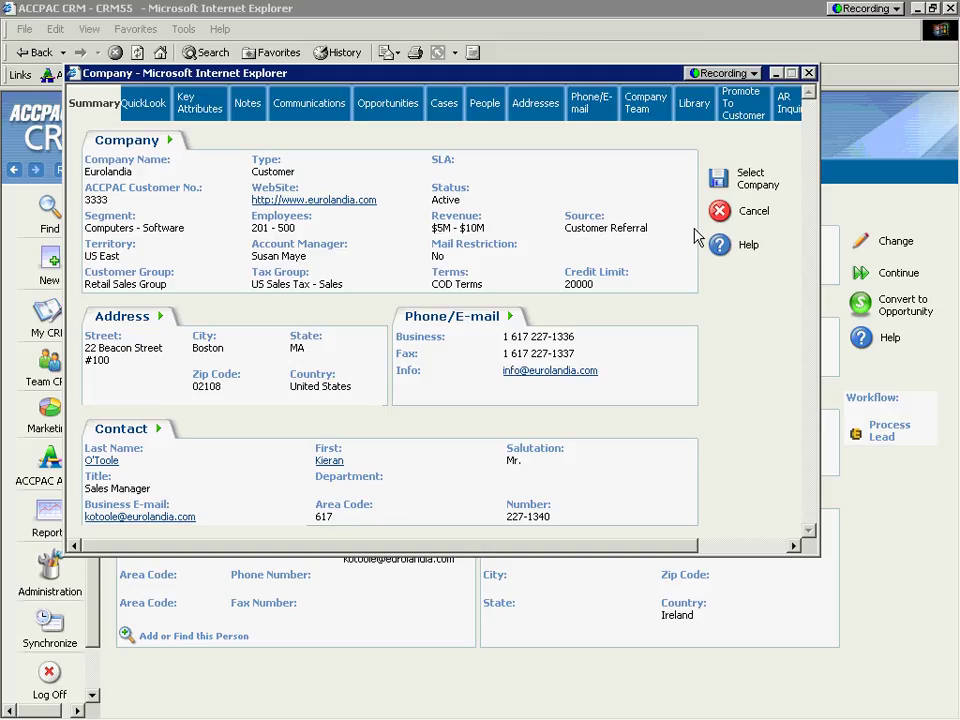
left_click(721, 183)
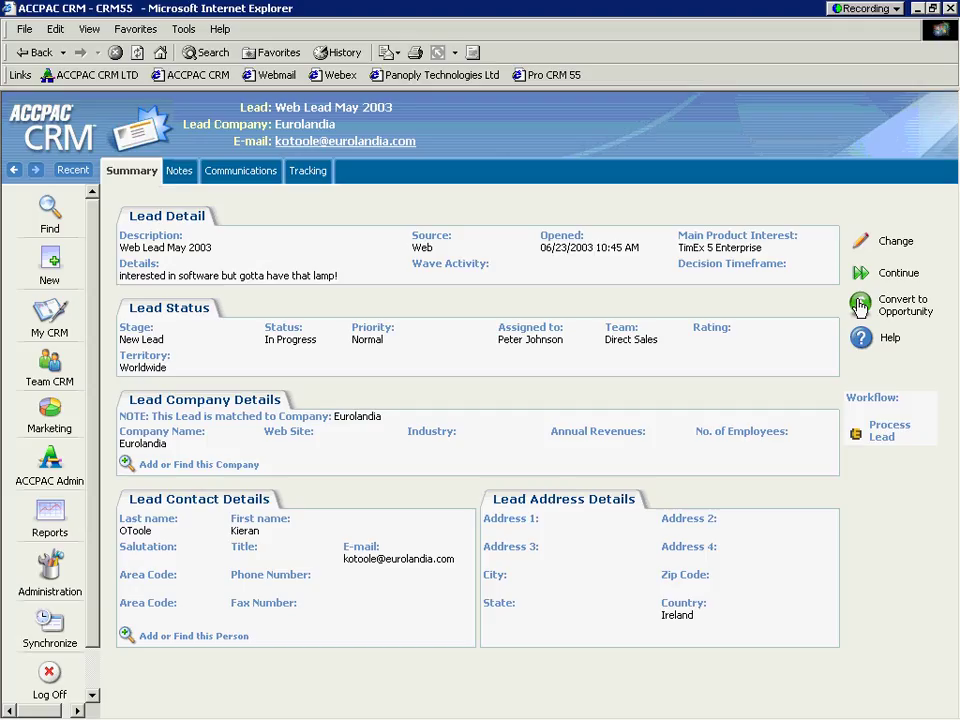
Step: Convert the lead to an opportunity for its contact, with description 'Lamp Promotion'
left_click(860, 306)
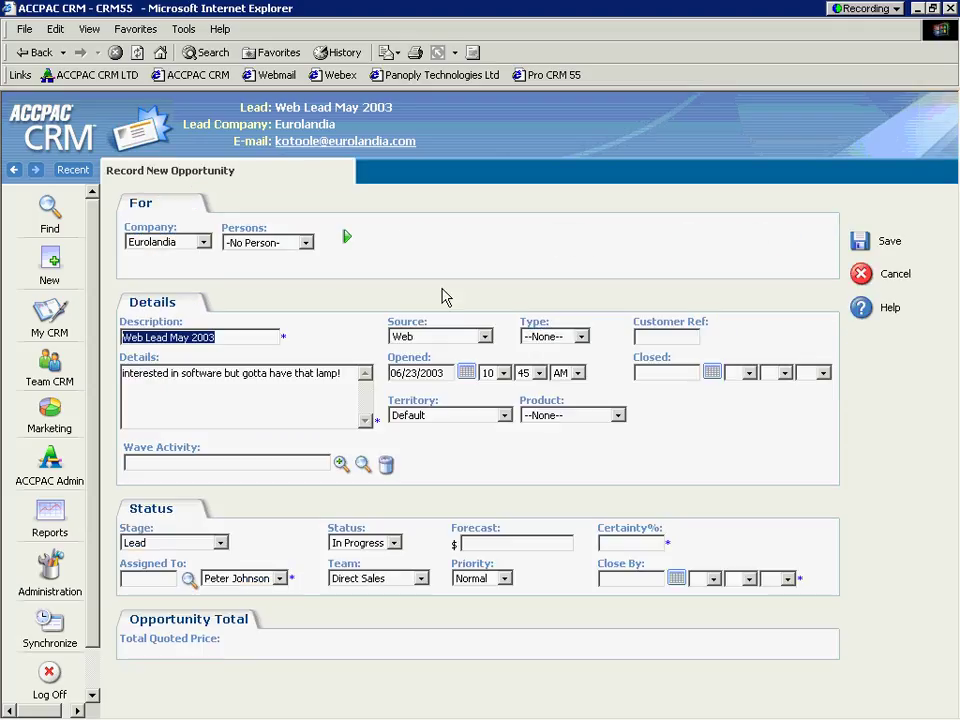
left_click(305, 242)
left_click(291, 275)
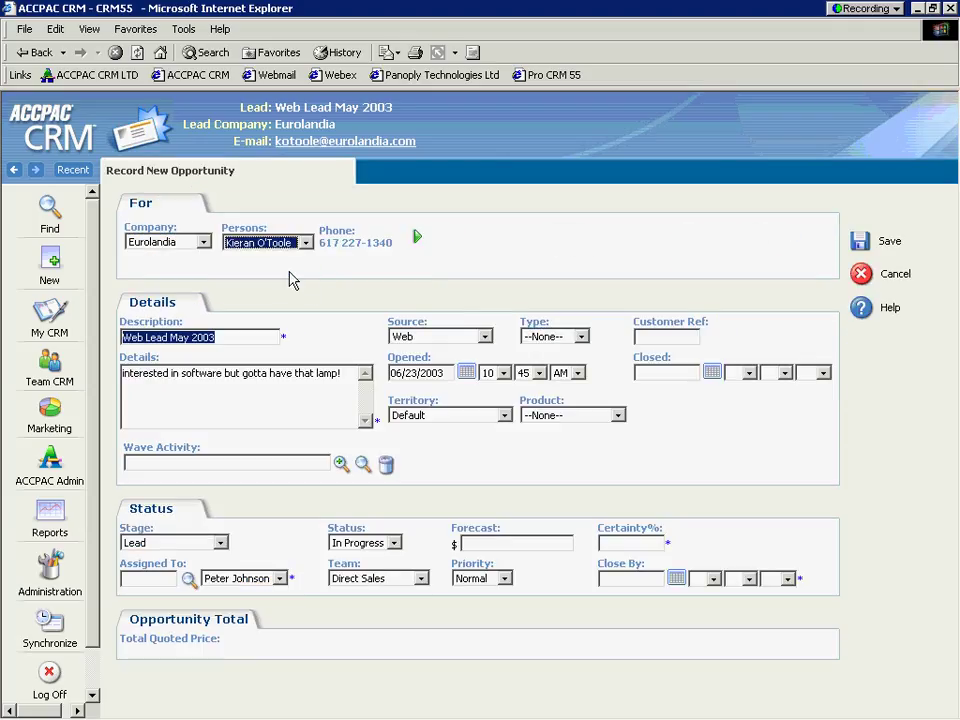
left_click(244, 334)
left_click_drag(244, 334, 121, 336)
key("BackSpace")
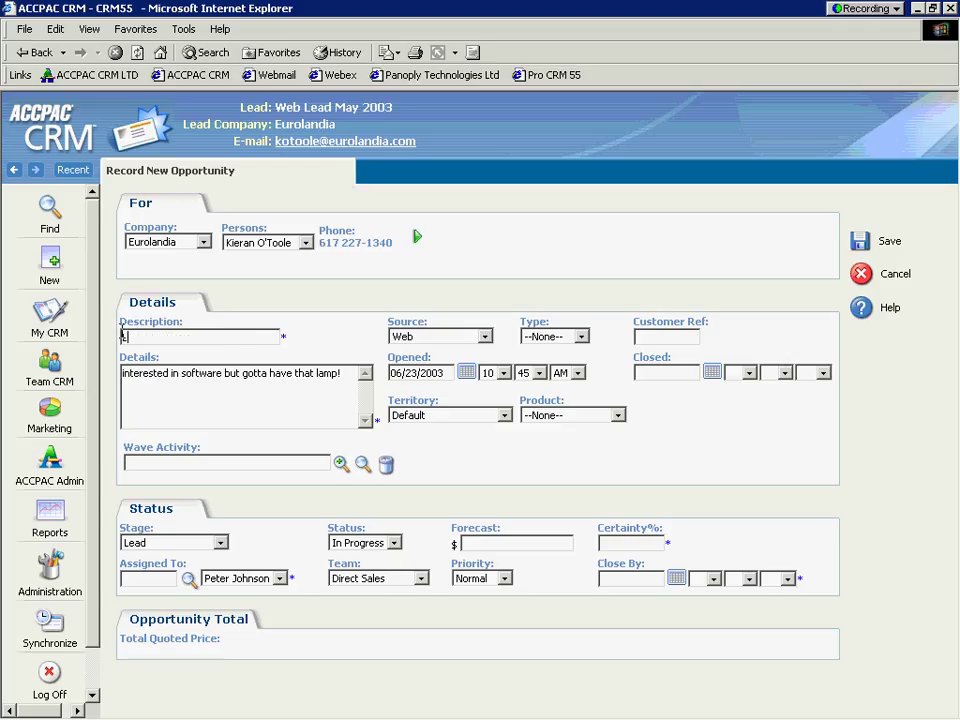
type("Lamp Promotion")
key("Tab")
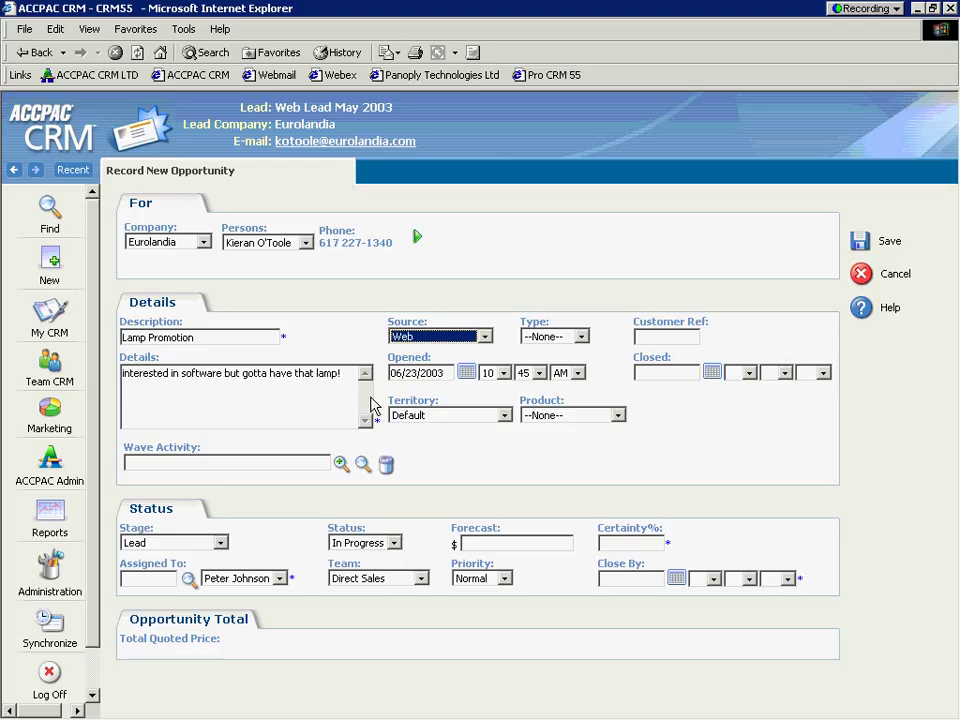
Step: Set opportunity type to Mix, keep territory Default, and choose product TimEx 5 Enterprise
left_click(580, 336)
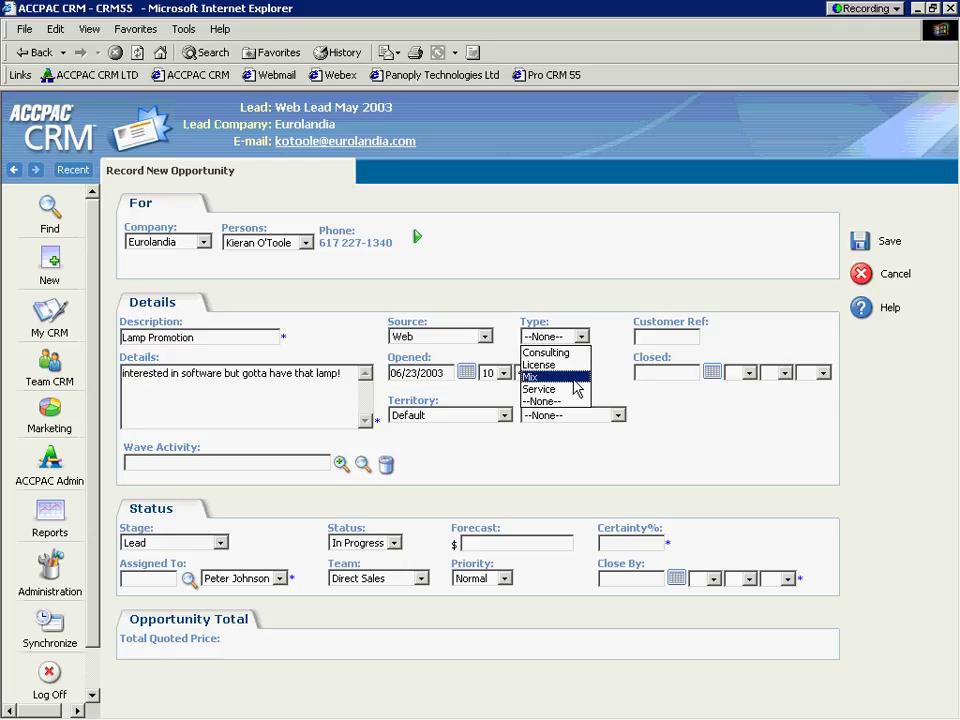
left_click(575, 378)
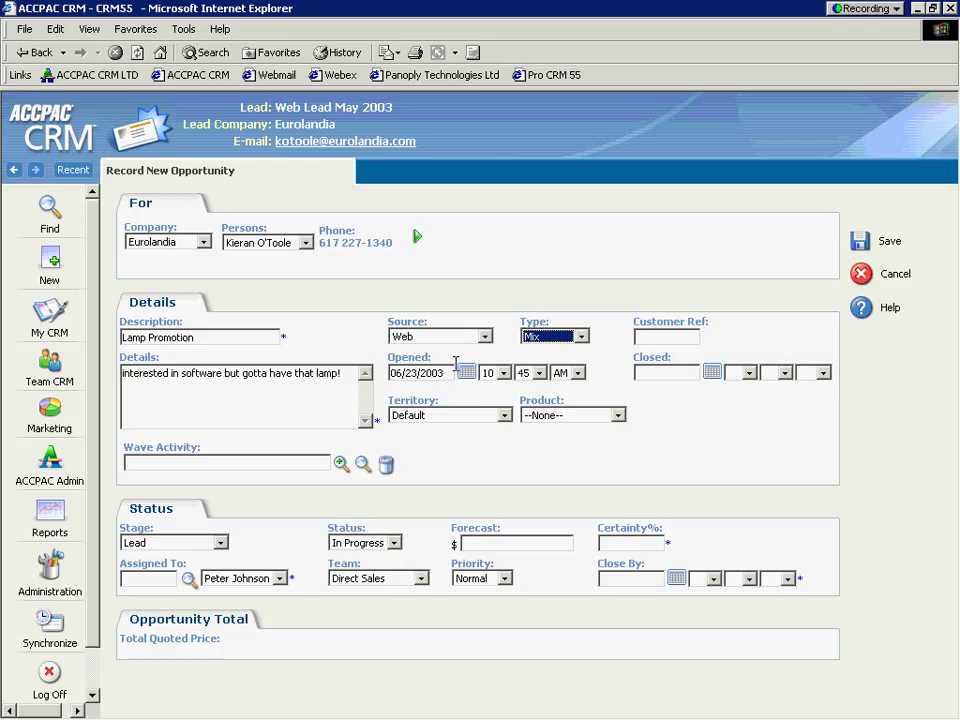
left_click(505, 416)
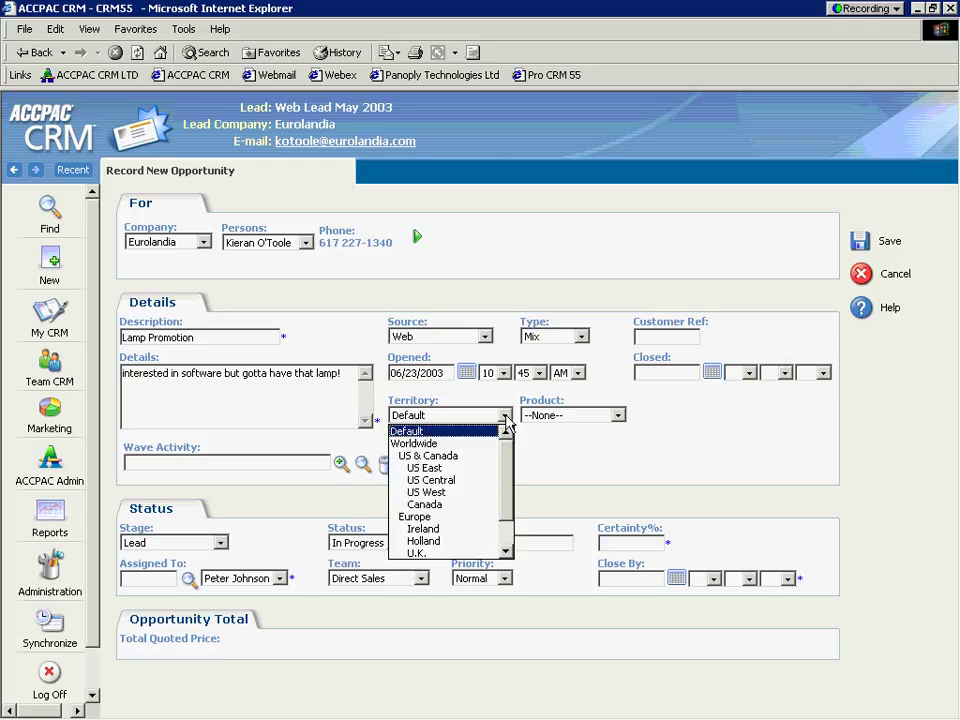
left_click(506, 420)
left_click(557, 421)
left_click(560, 445)
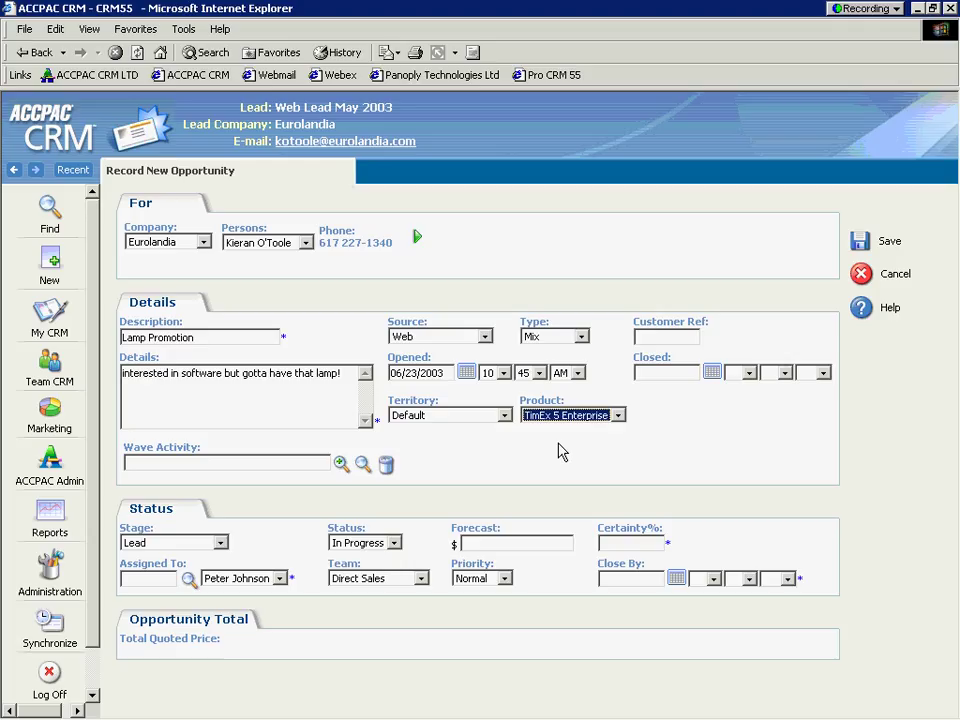
left_click(561, 451)
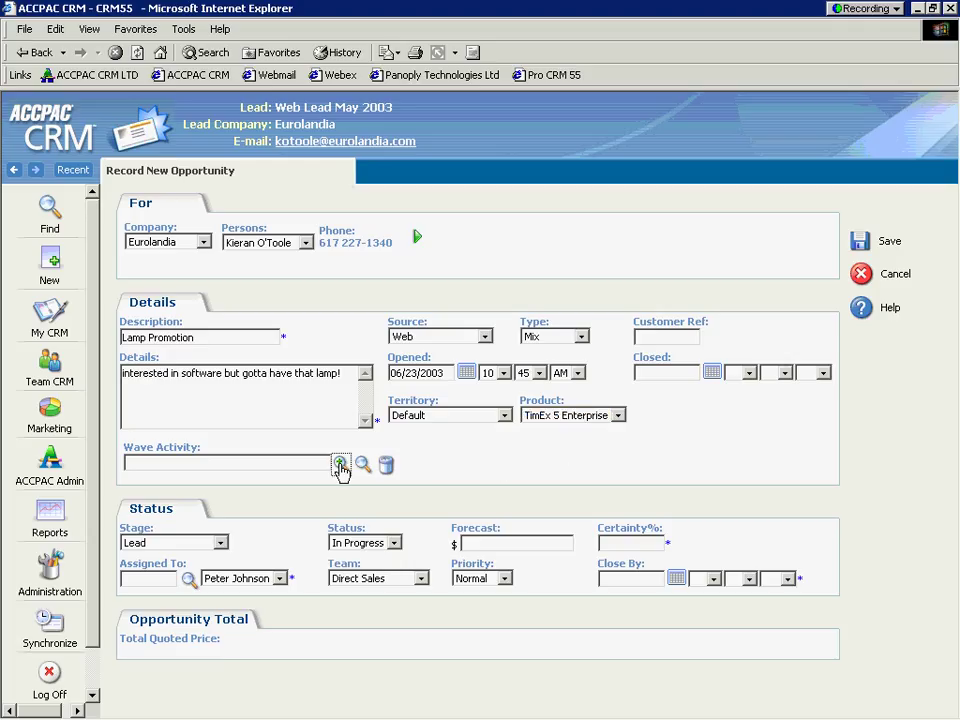
Step: Choose Lamp Promotion from the wave activity list as the opportunity's wave activity
left_click(340, 465)
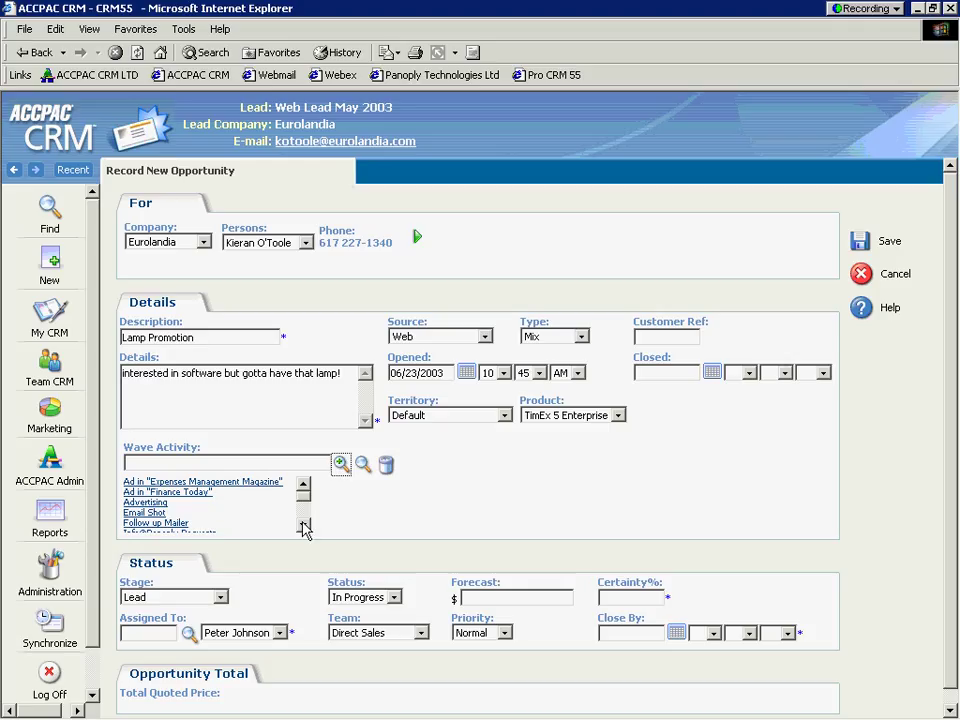
left_click(303, 525)
left_click(303, 525)
left_click(303, 525)
left_click(303, 525)
left_click(303, 525)
left_click(303, 525)
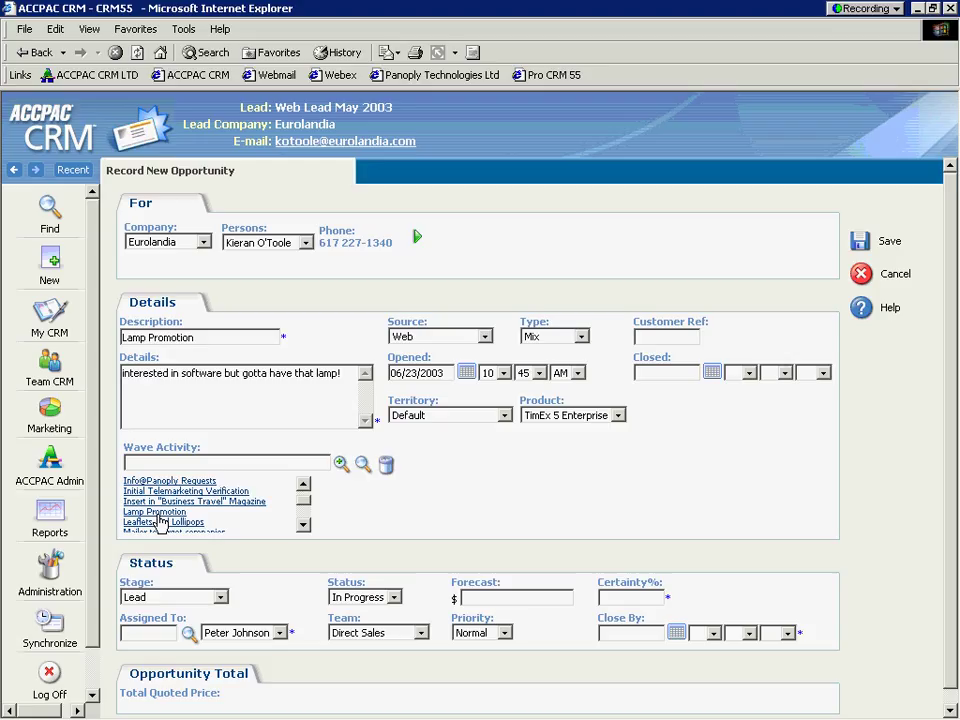
left_click(156, 513)
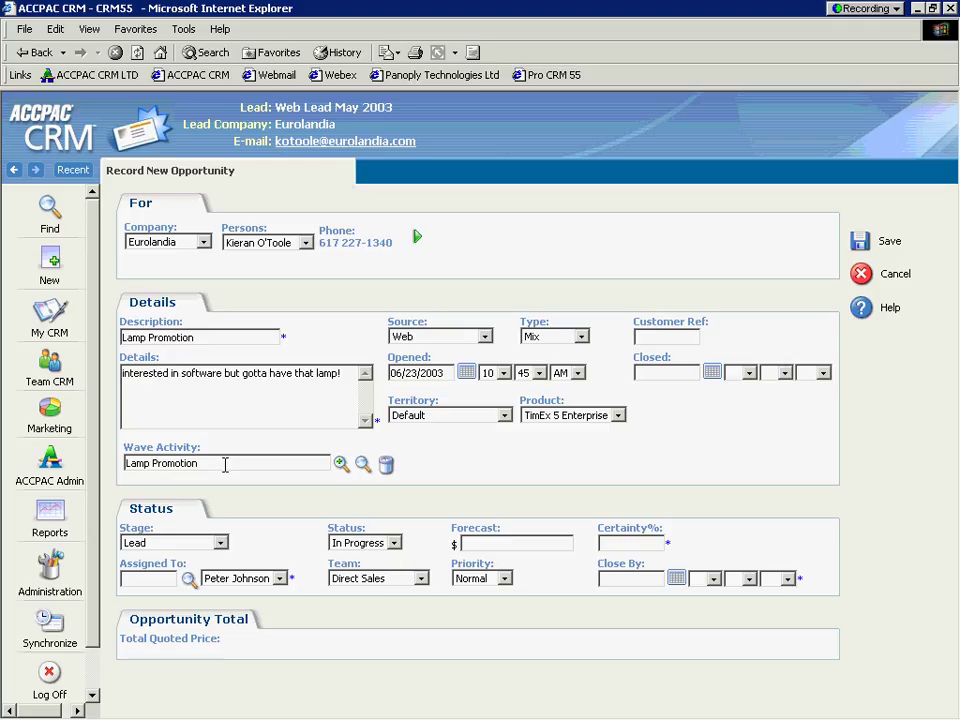
triple_click(225, 464)
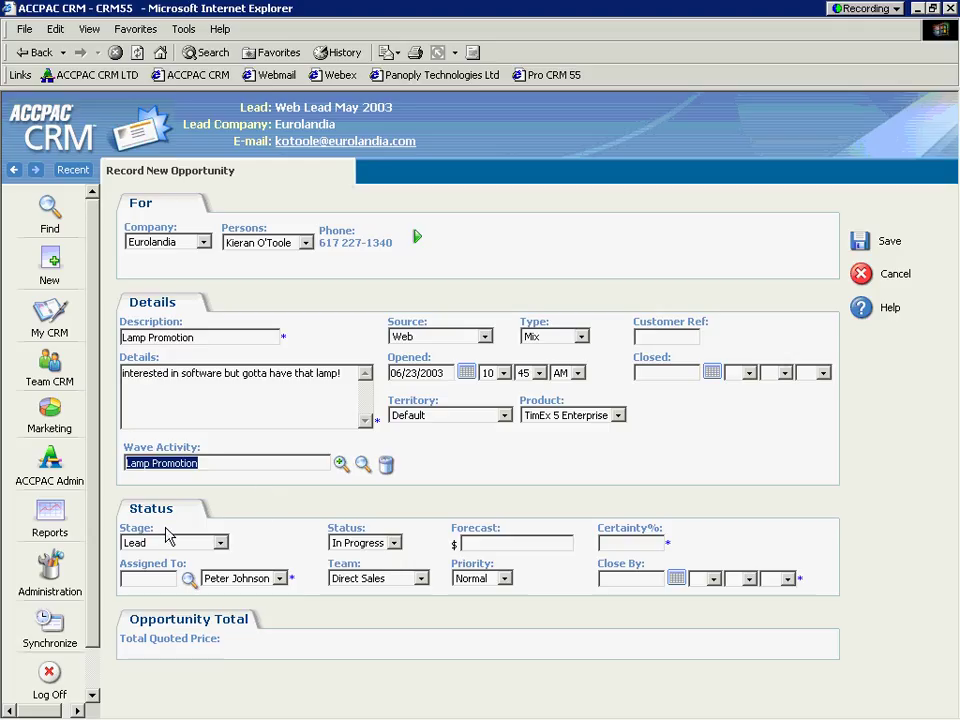
Step: Enter 0 for both the forecast amount and the certainty percentage
left_click(129, 525)
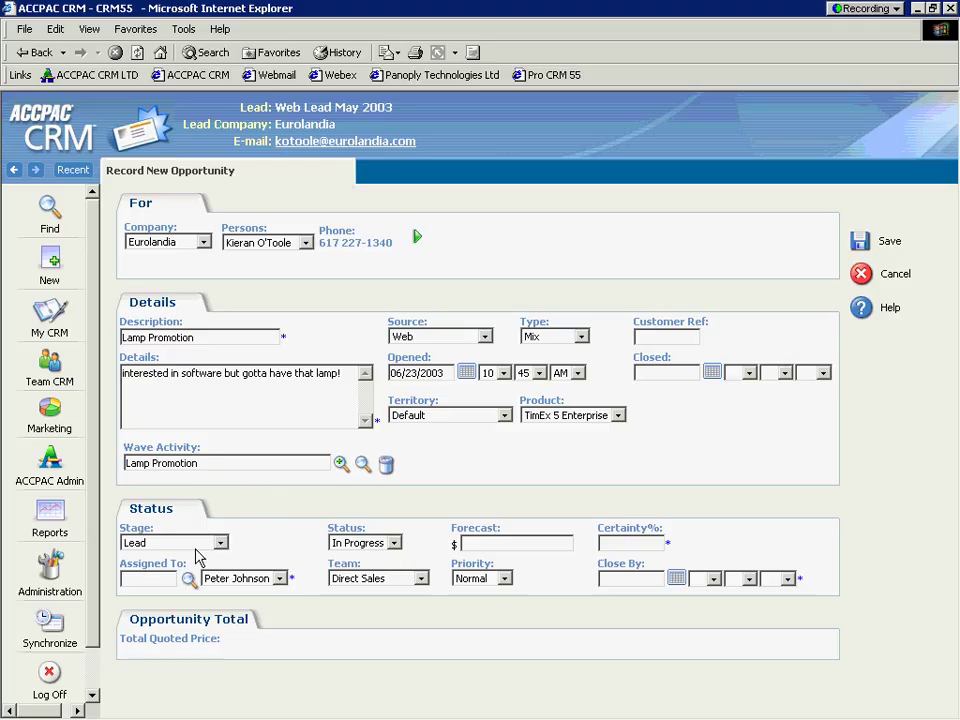
left_click(492, 543)
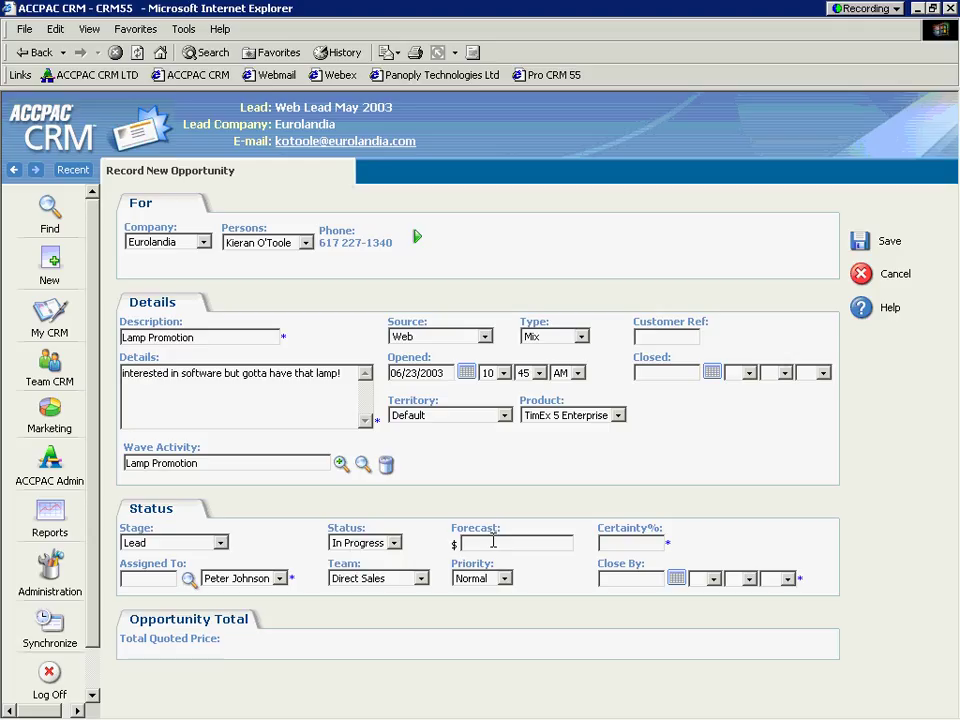
type("0")
left_click(643, 545)
type("0")
Step: Assign the opportunity to another sales user and set Close By to June 30, 2003
left_click(184, 590)
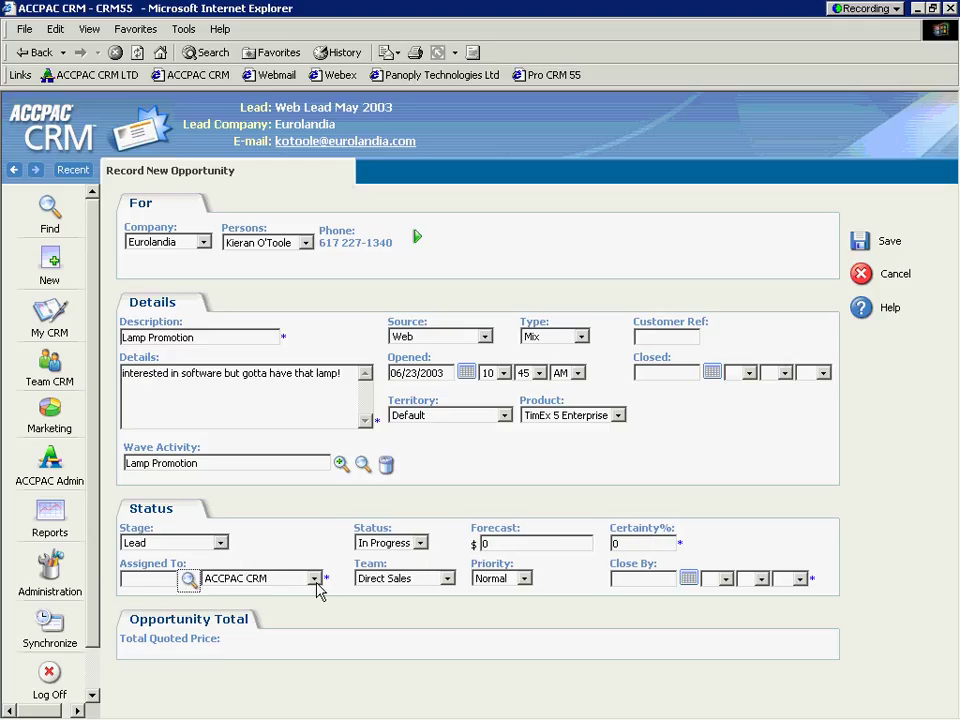
left_click(314, 579)
scroll(313, 497, "down", 2)
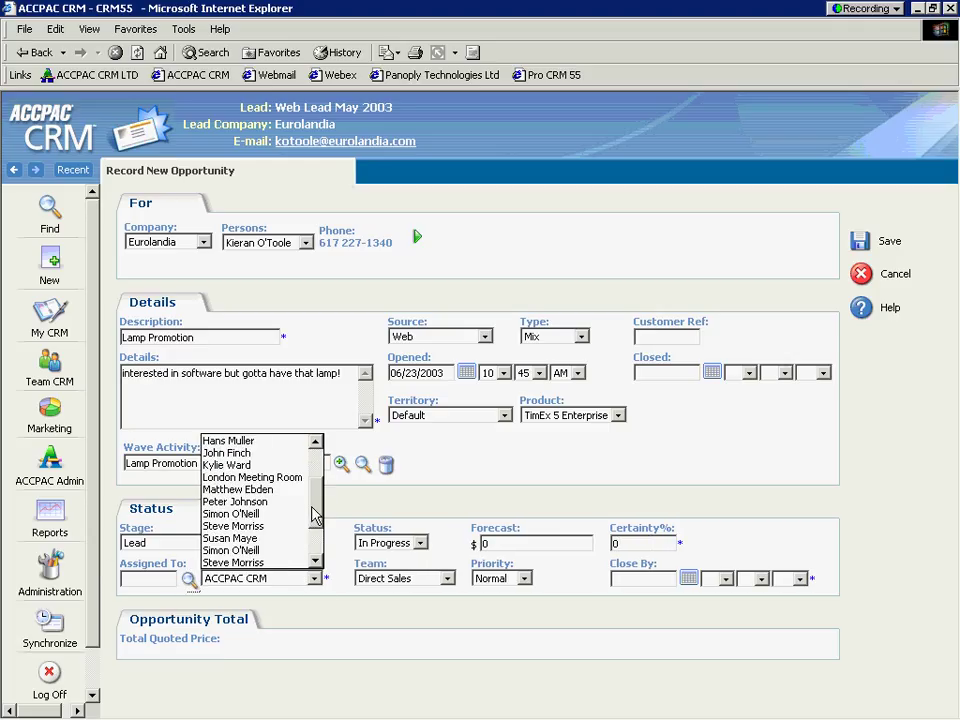
left_click(280, 541)
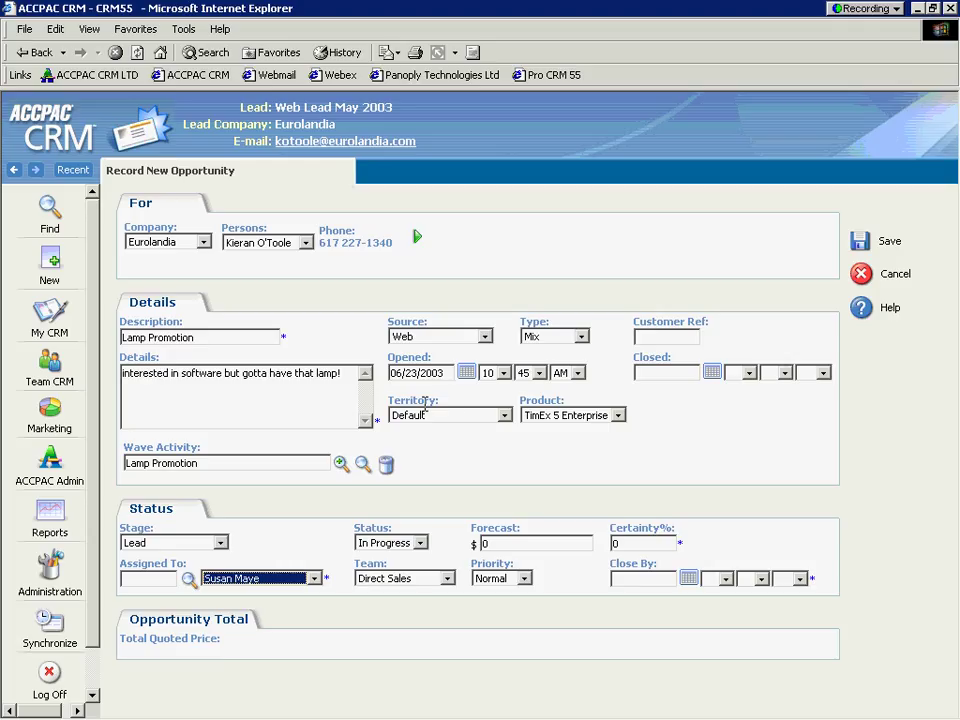
left_click(689, 579)
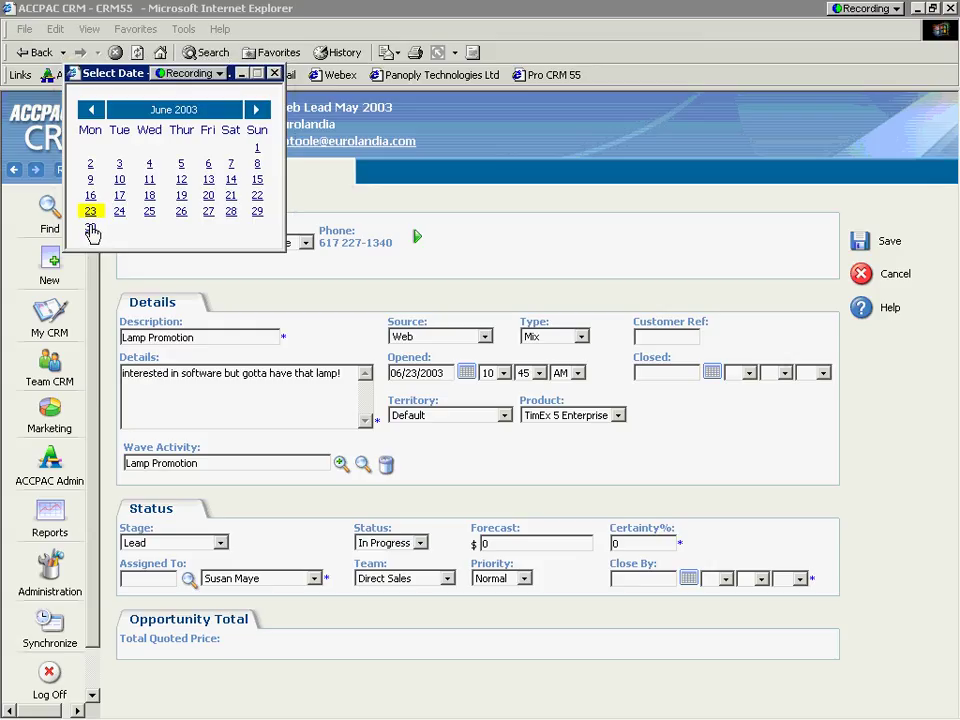
left_click(91, 228)
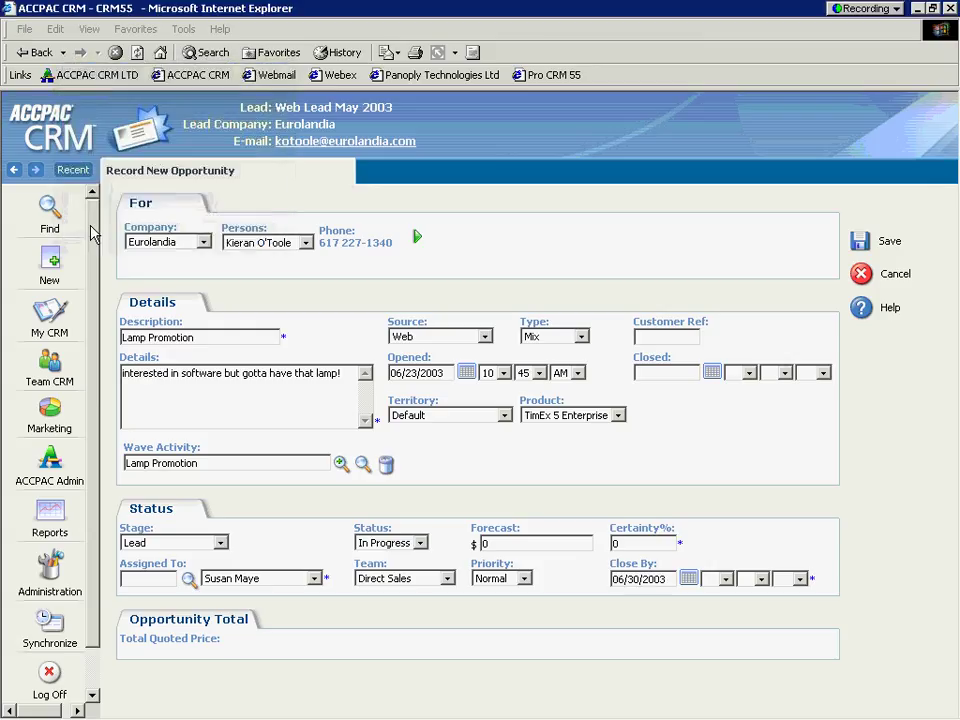
Step: Save the new Lamp Promotion opportunity and highlight its opportunity, company and contact header
left_click(858, 244)
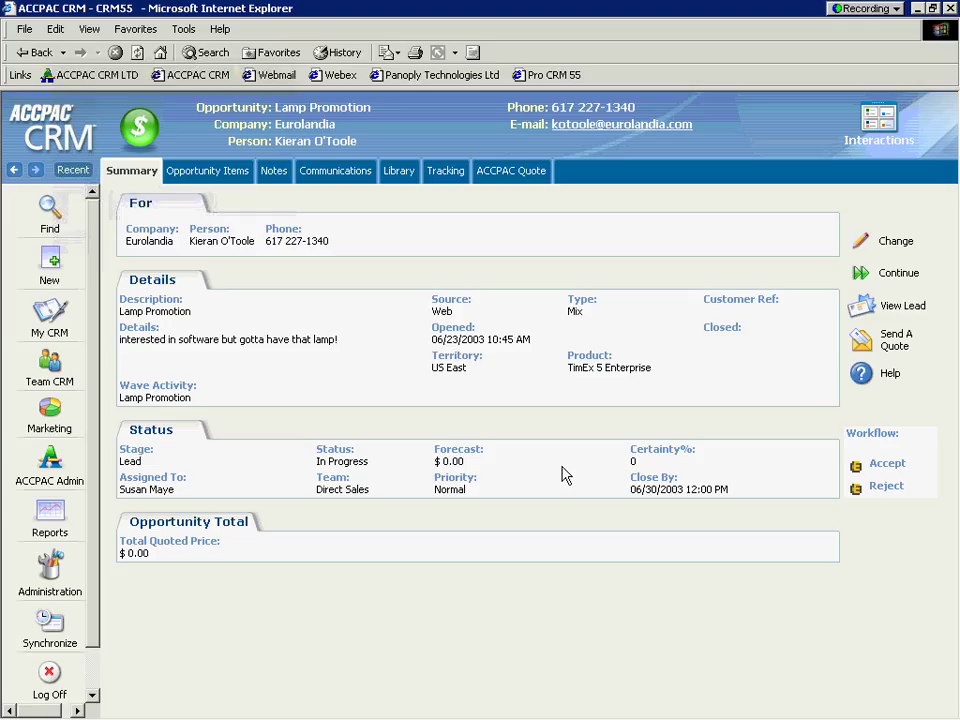
left_click_drag(385, 118, 323, 148)
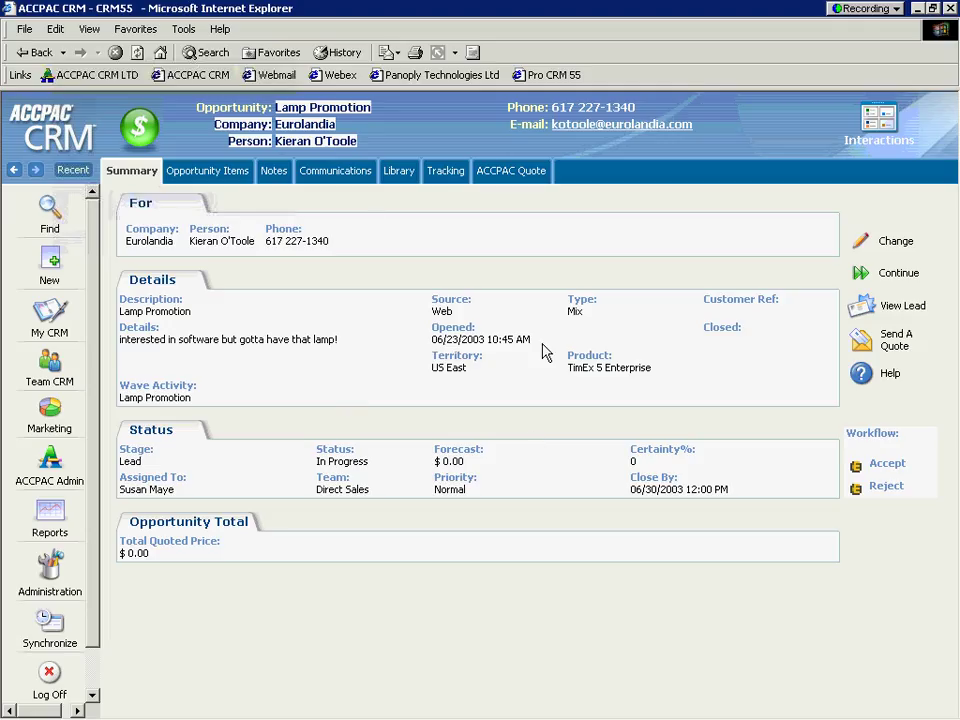
Step: Create a new task 'Call customer asap…' on the opportunity with a 0-minute onscreen reminder
left_click(333, 175)
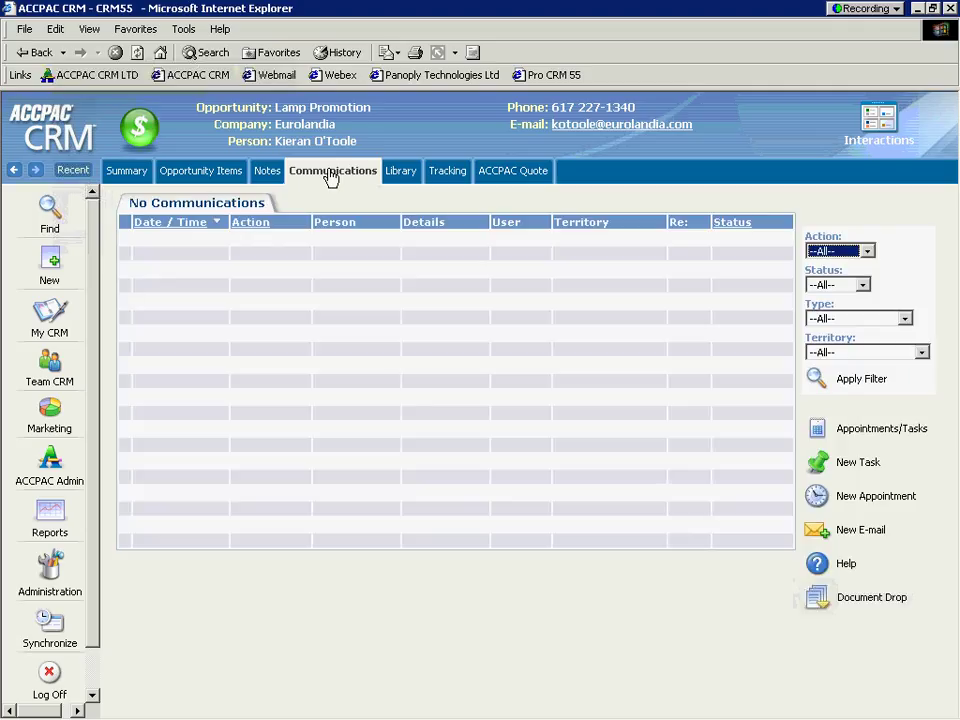
left_click(819, 466)
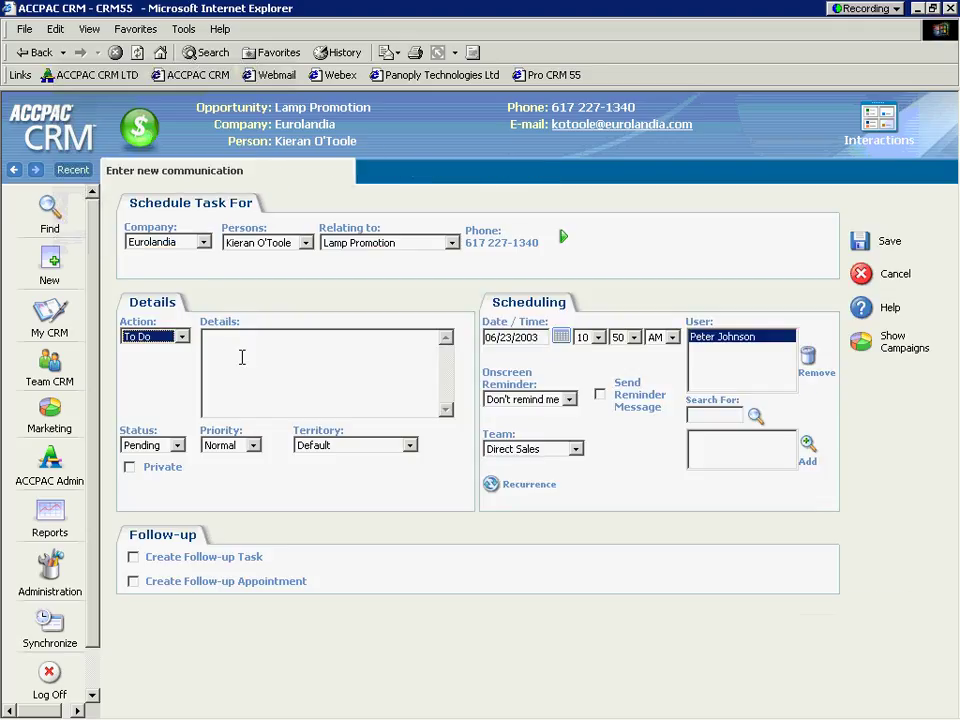
left_click(291, 363)
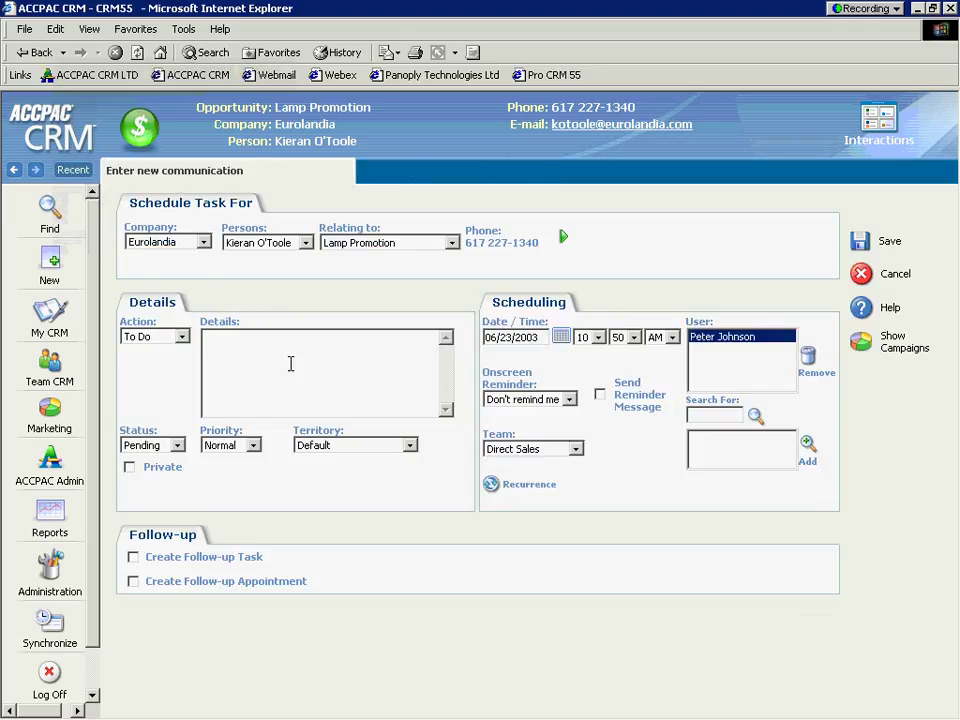
type("Call customer a")
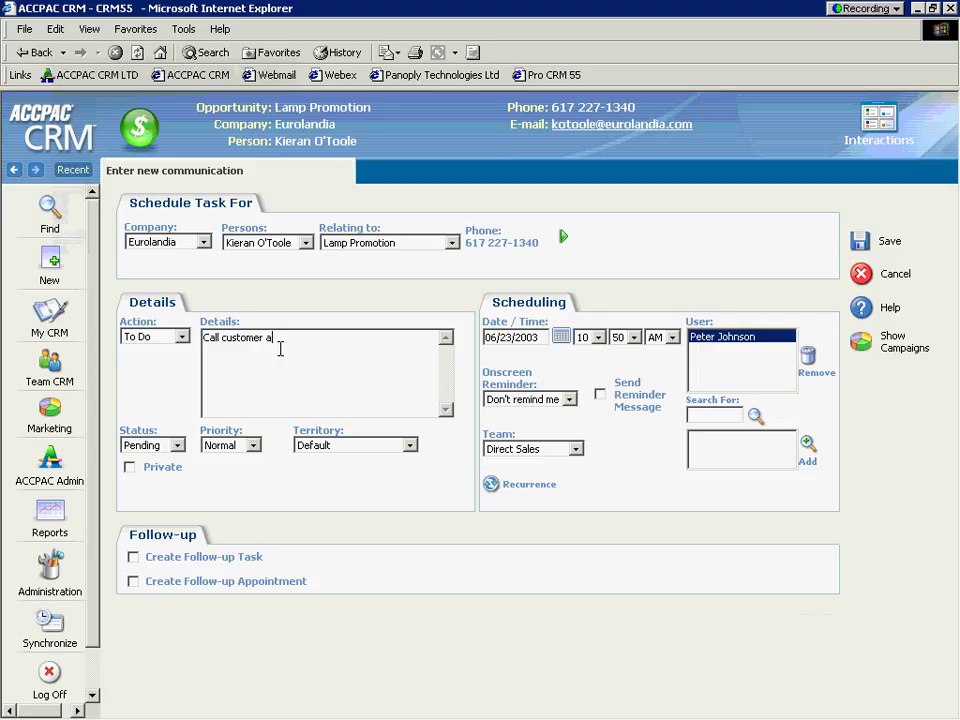
type("sap was on the call list and then went r")
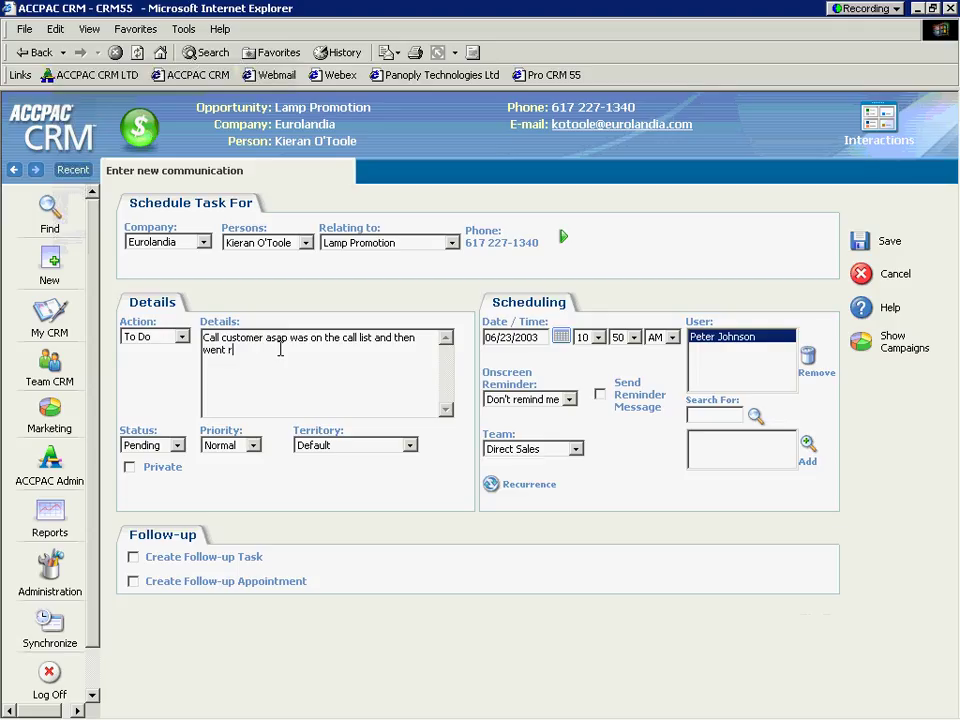
type("ight to the website, very inte")
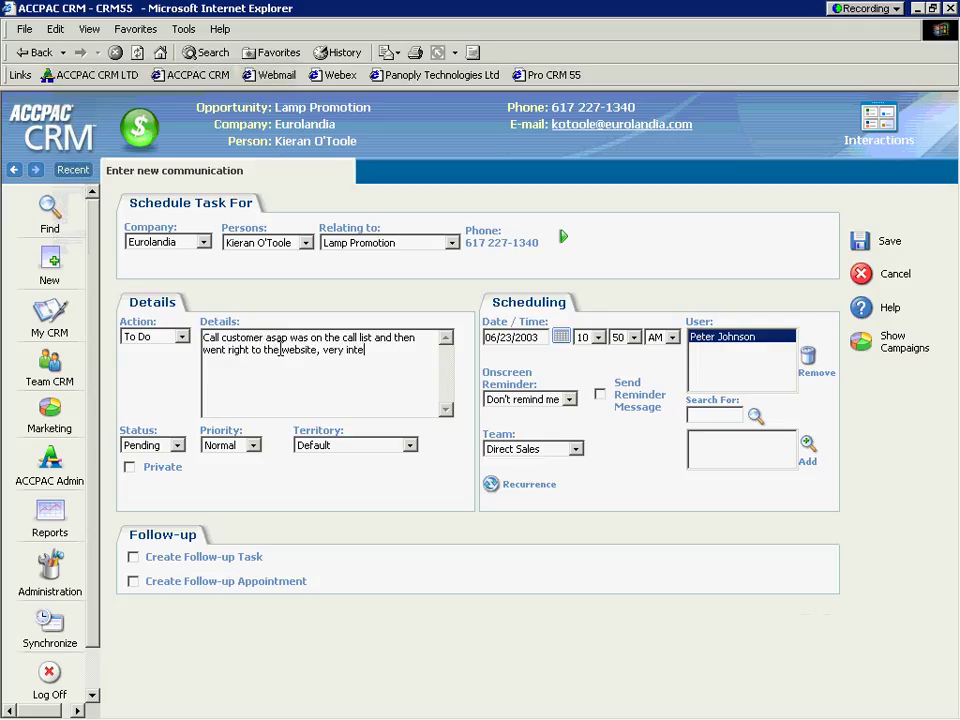
type("rested")
left_click(568, 399)
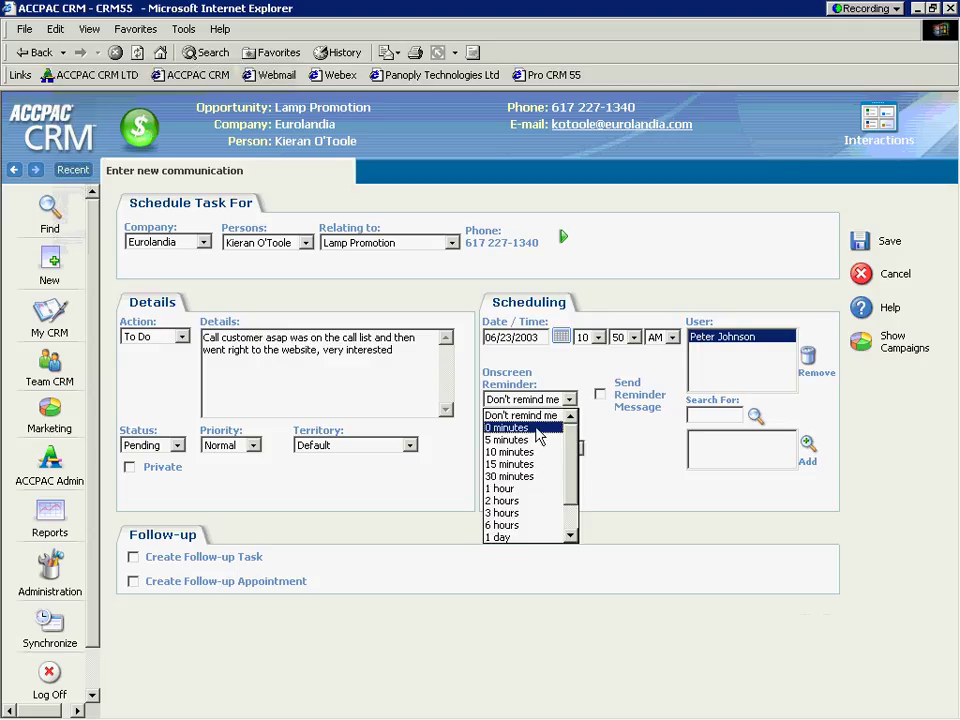
left_click(539, 430)
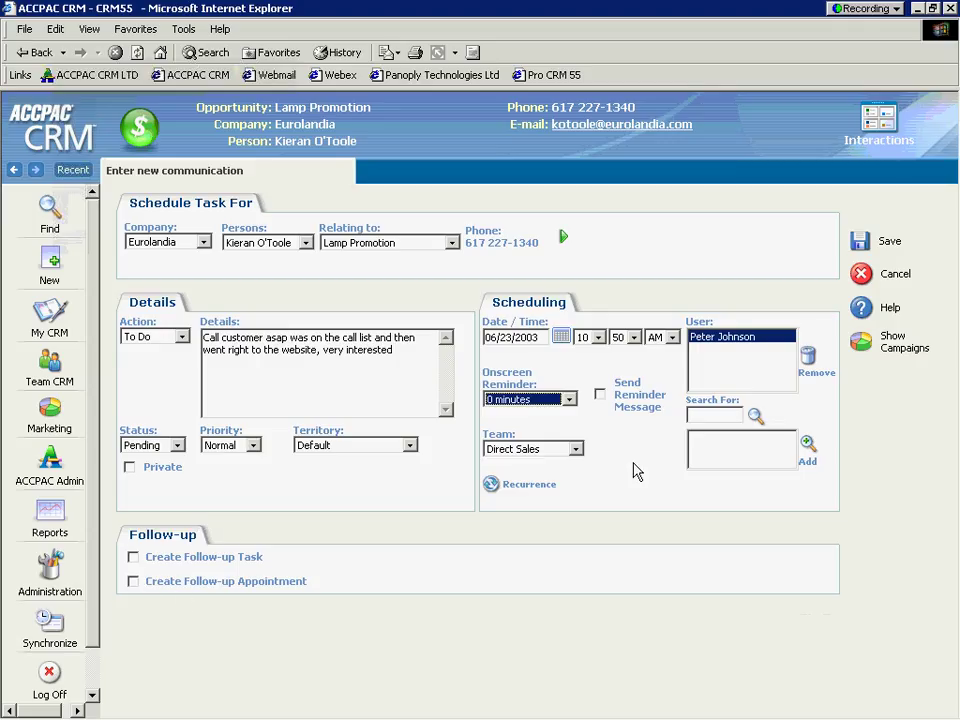
Step: Reassign the task to another user, removing the original one, and save the to-do
left_click(756, 416)
mouse_move(744, 448)
left_mouse_down()
mouse_move(744, 458)
mouse_move(757, 455)
left_mouse_up()
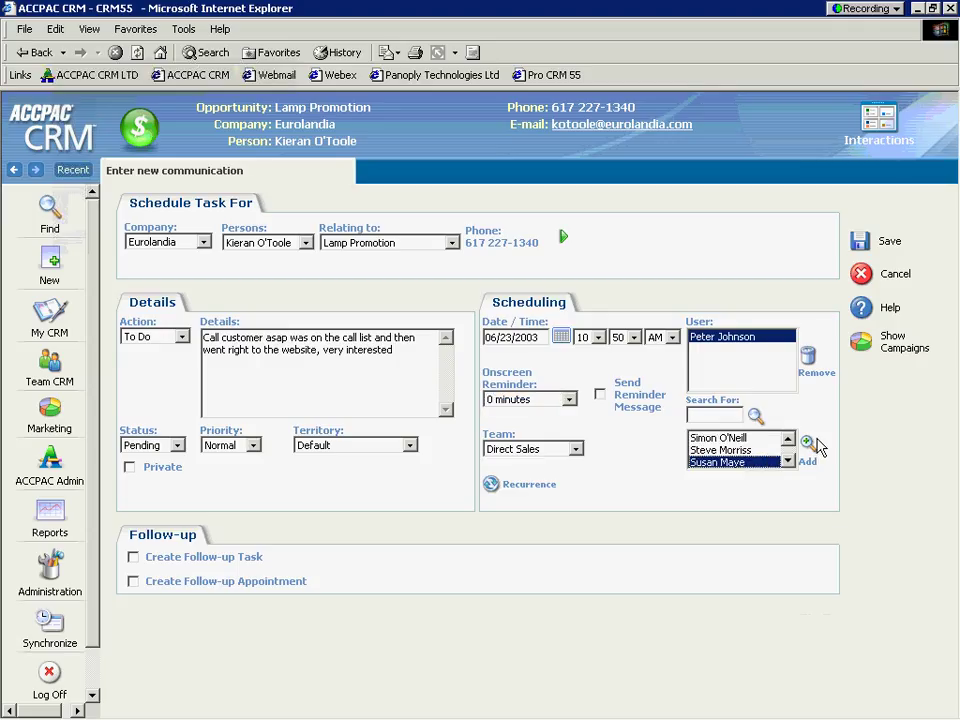
left_click(809, 444)
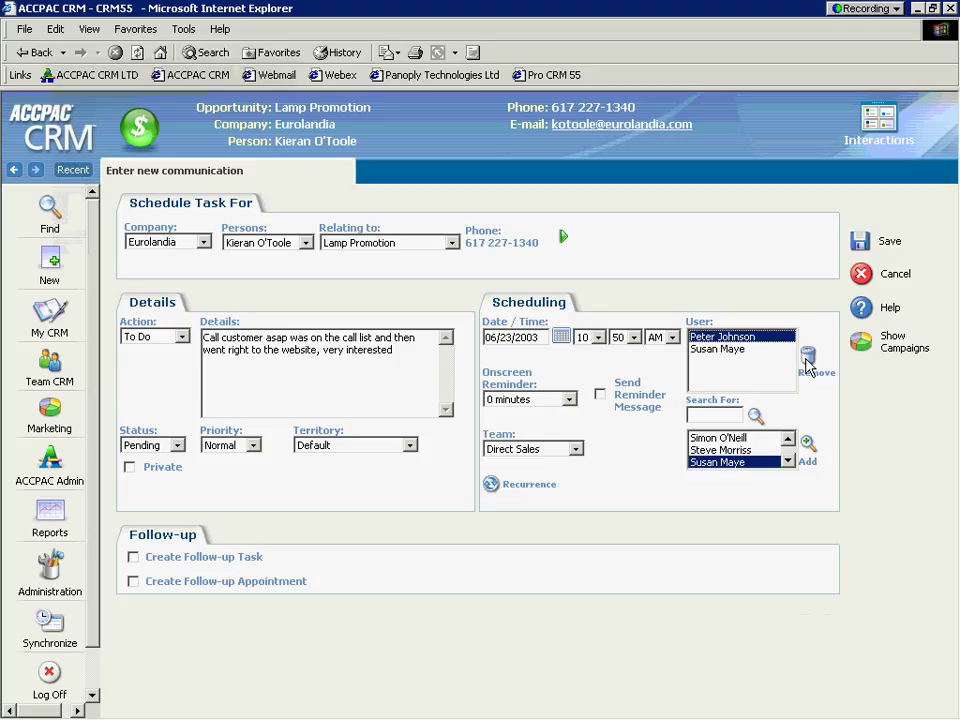
left_click(808, 360)
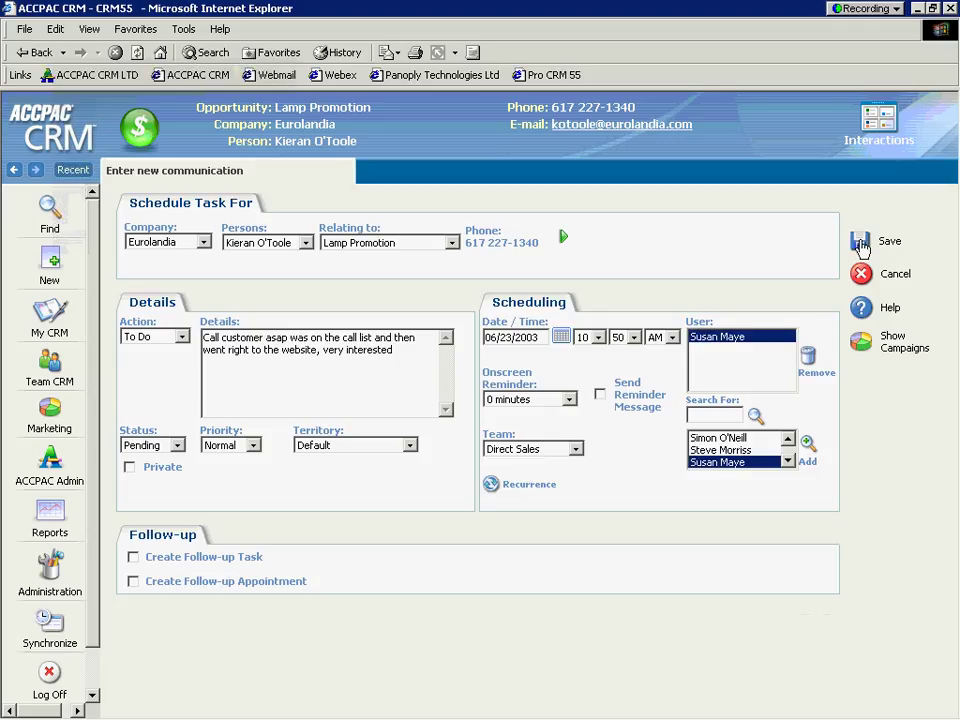
left_click(862, 245)
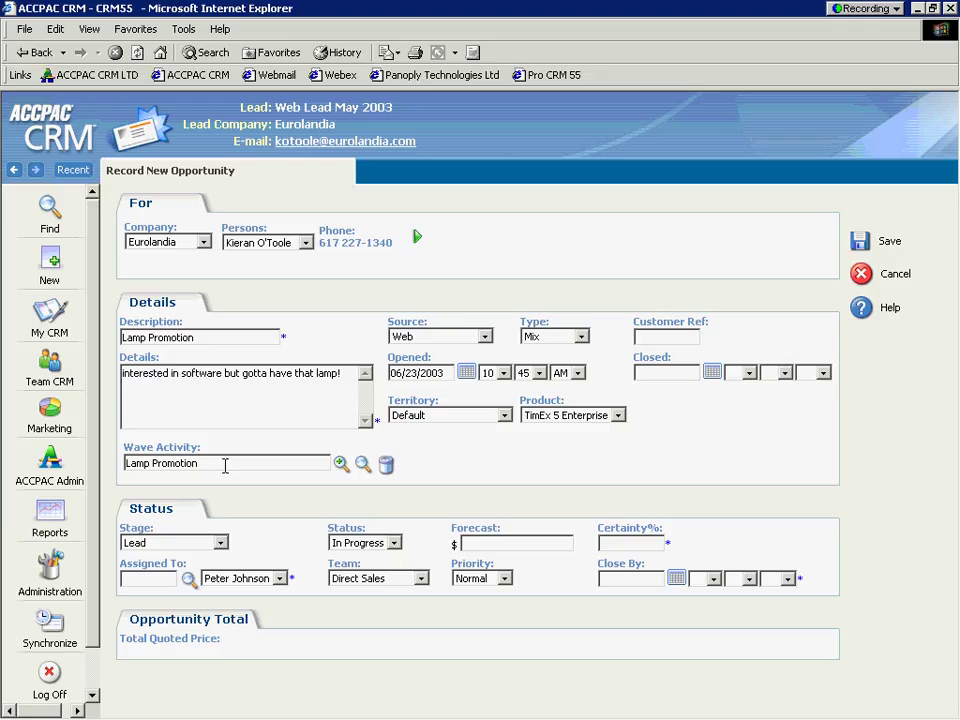
left_click(862, 246)
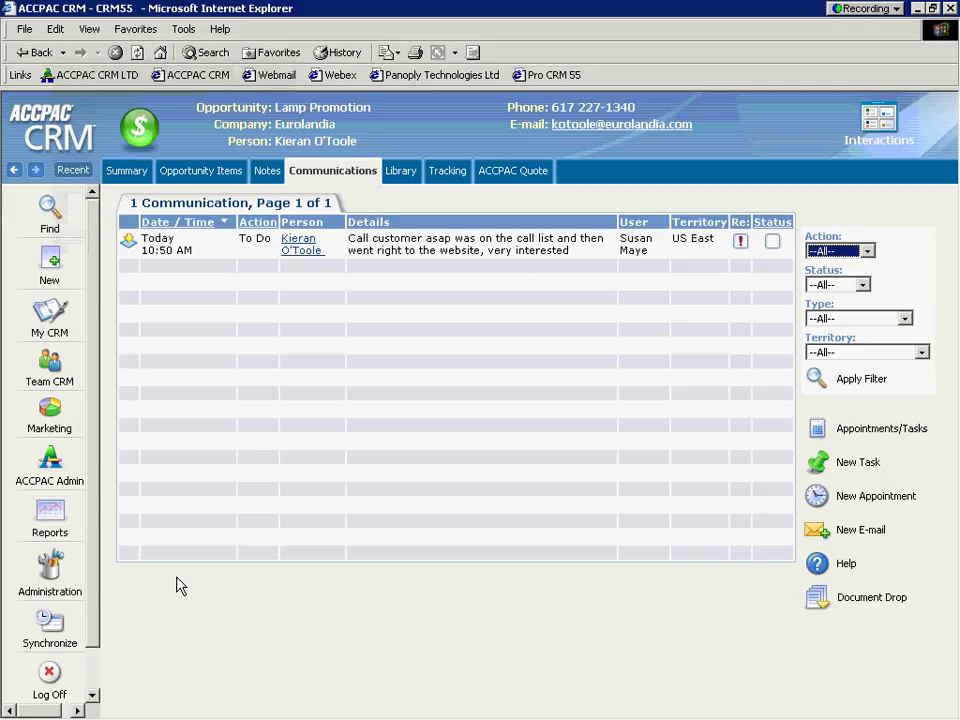
Step: Log off and sign back in using the other sales rep's user name
left_click(49, 676)
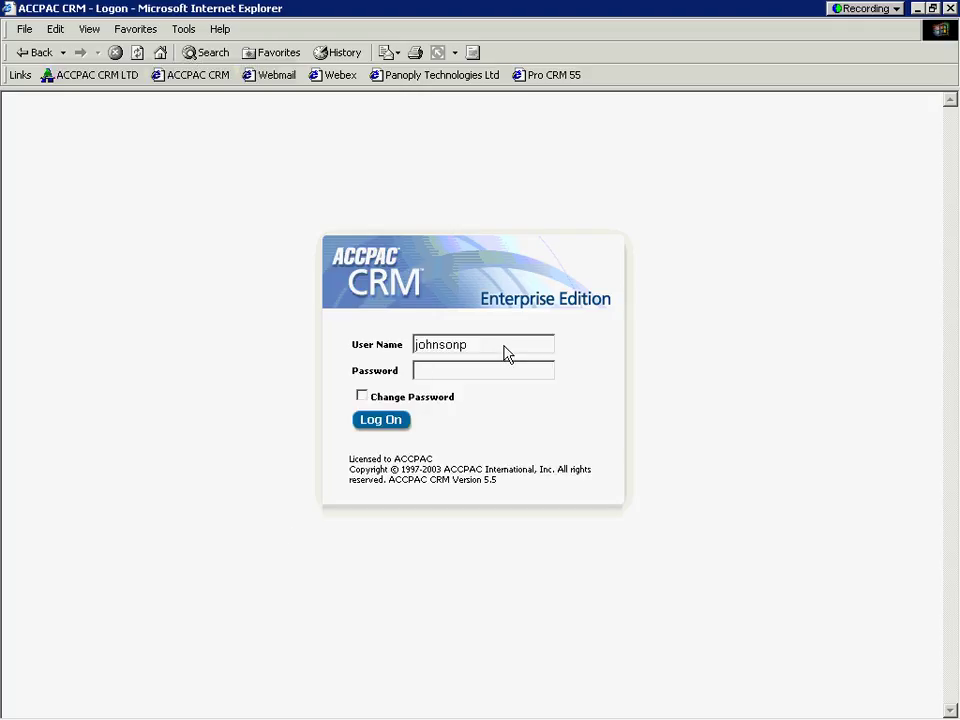
left_click_drag(499, 345, 337, 346)
type("mayes")
left_click(378, 423)
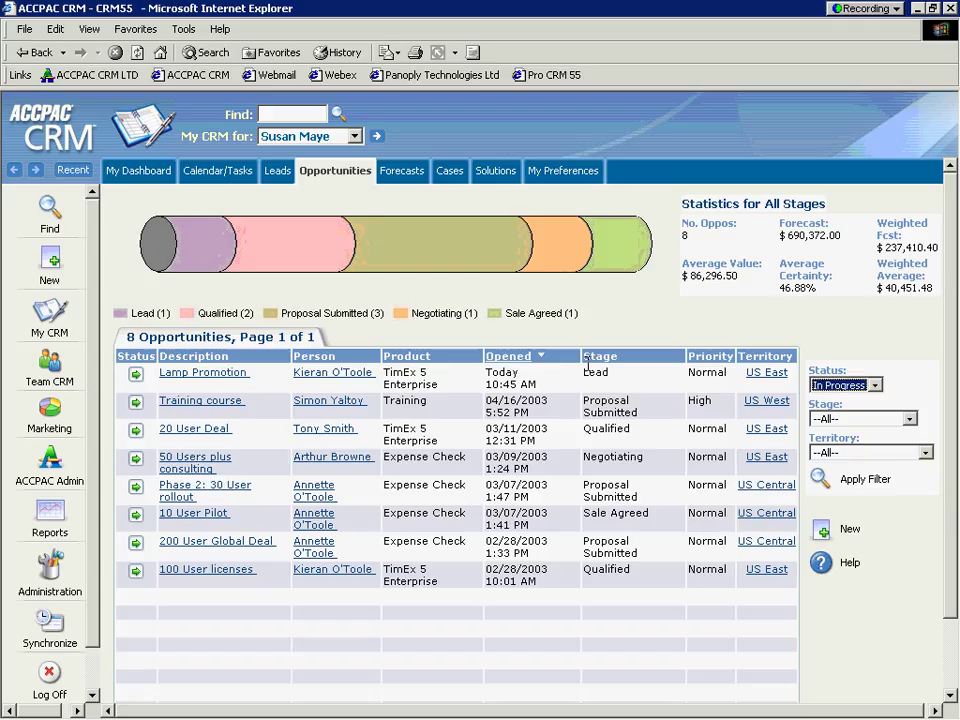
Step: Reload the opportunities list and filter the pipeline to the Proposal Submitted stage
left_click(334, 177)
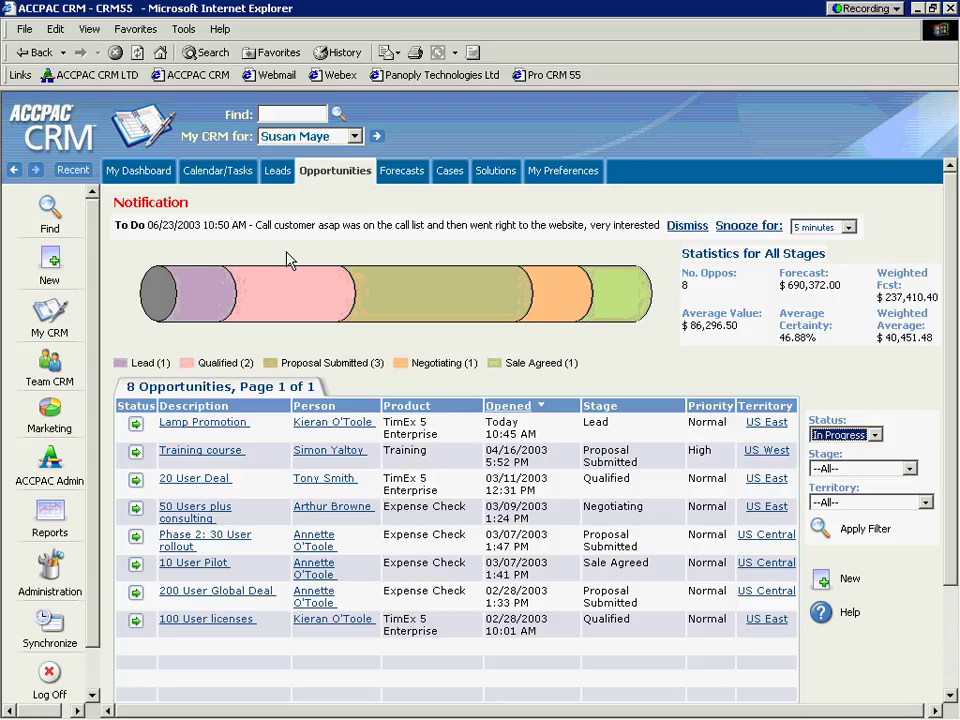
left_click(437, 304)
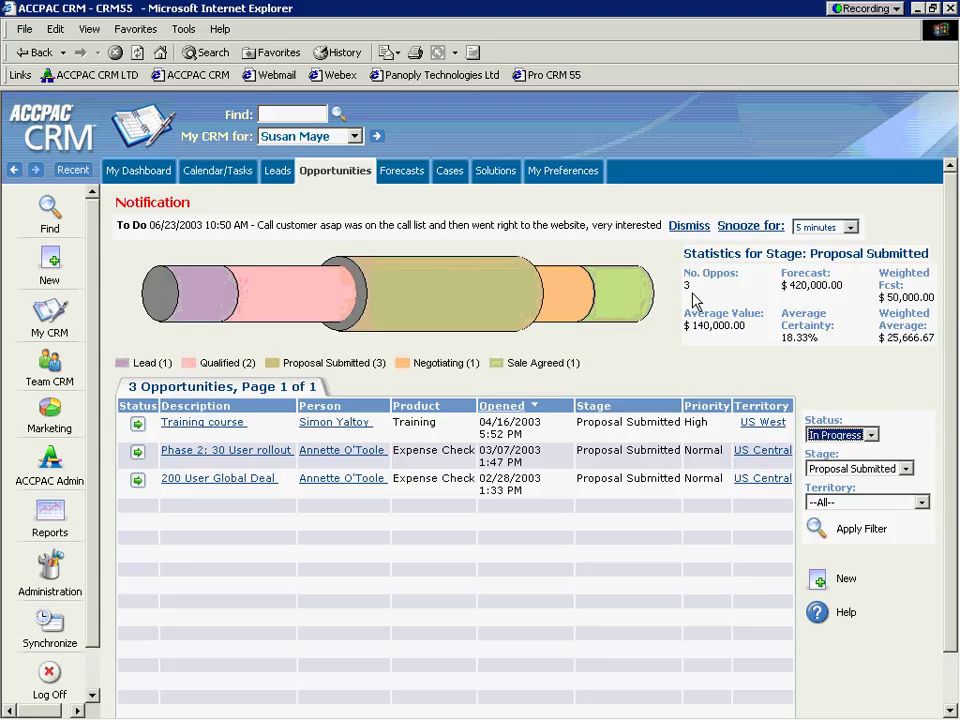
Step: Dismiss the to-do reminder, filter to Lead-stage opportunities and open Lamp Promotion
left_click(688, 226)
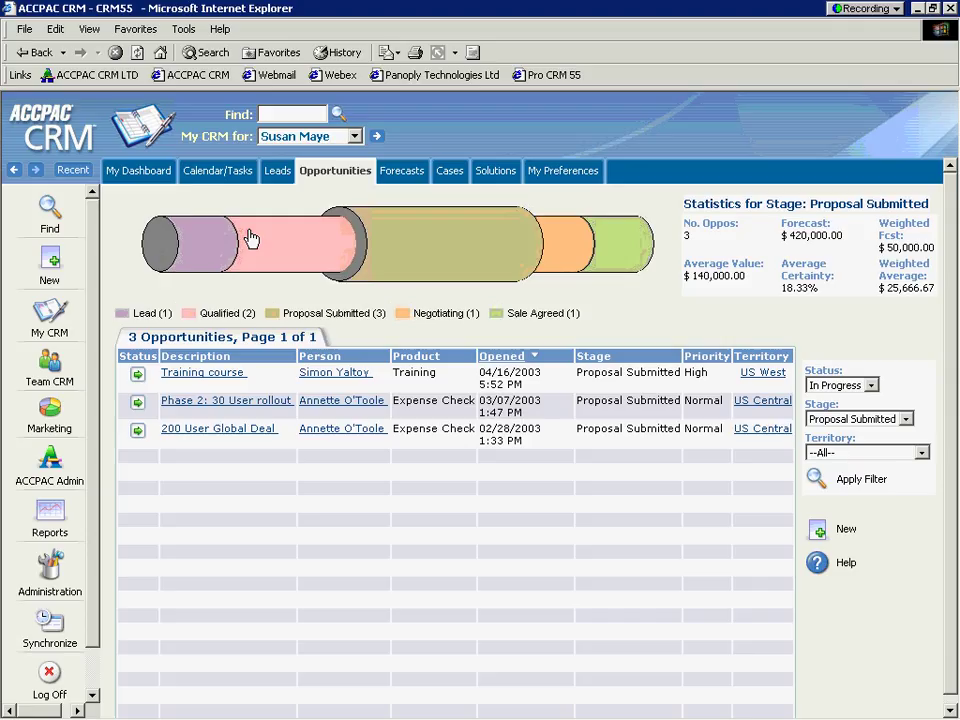
left_click(200, 250)
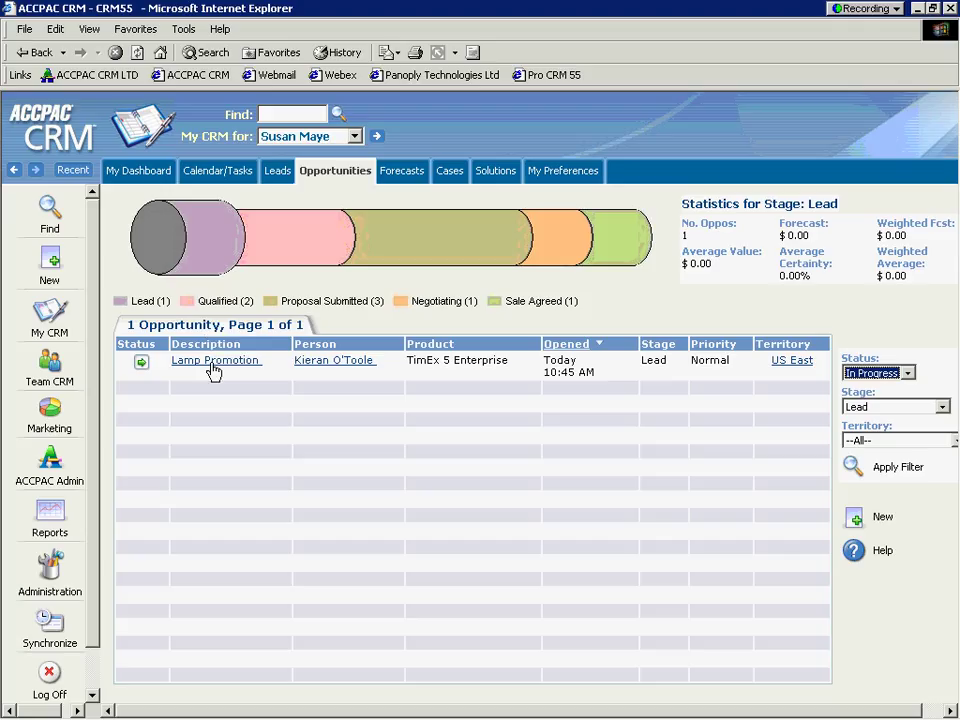
left_click(209, 368)
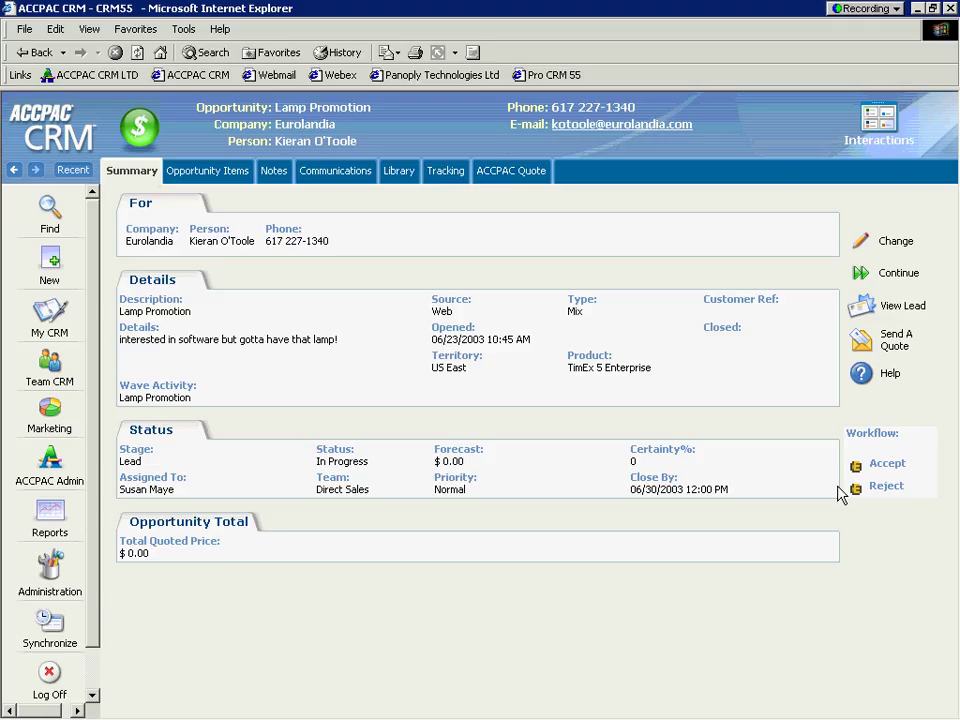
Step: Accept the Lamp Promotion lead with the tracking note 'good lead'
left_click(886, 465)
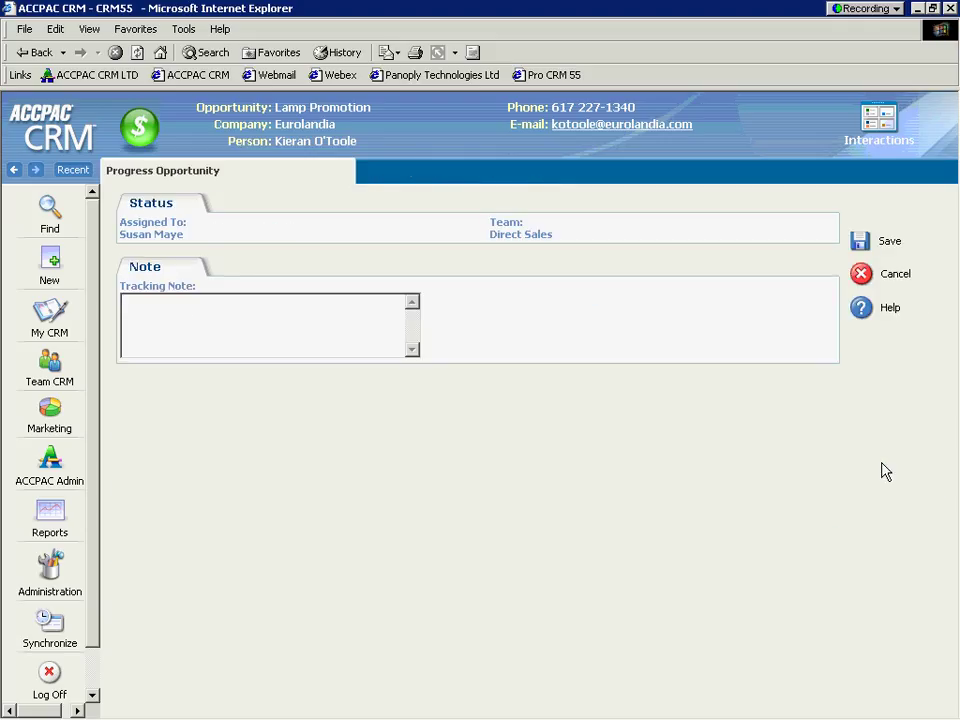
type("good lead")
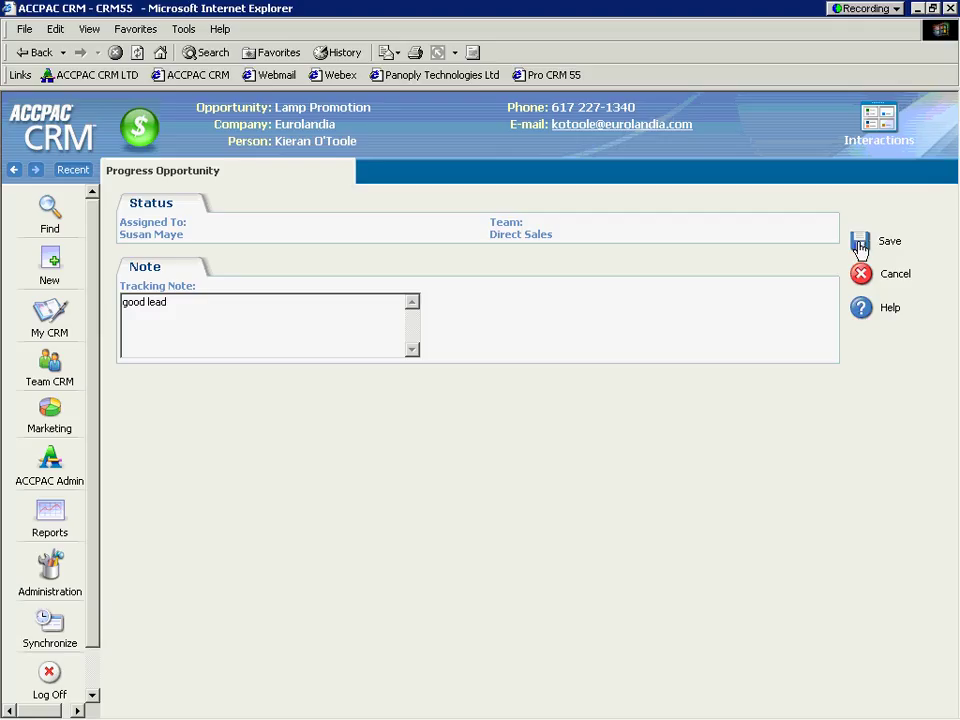
left_click(860, 246)
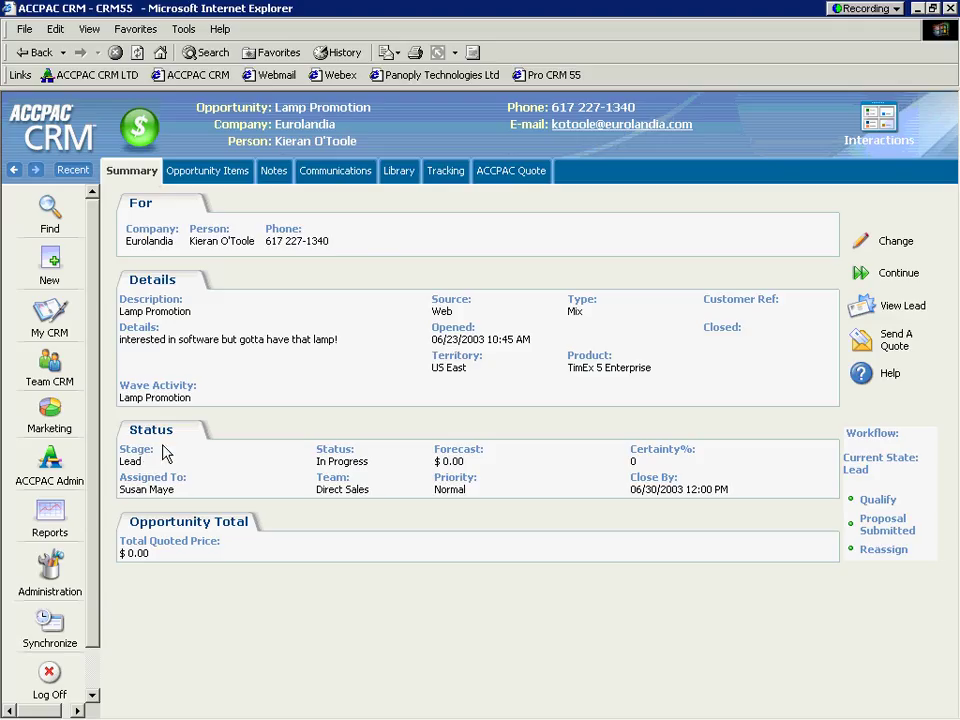
Step: Qualify with forecast 2500, certainty 20 and note 'contacted client very interested wants onsite demo'
mouse_move(146, 454)
left_mouse_down()
mouse_move(118, 456)
mouse_move(153, 468)
left_mouse_up()
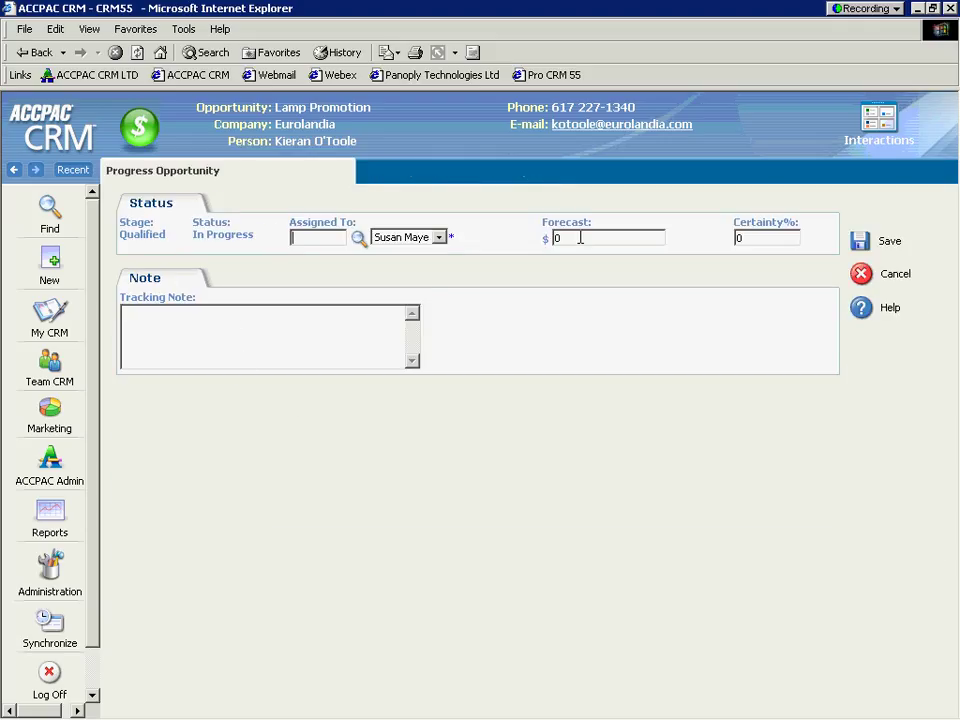
type("2500")
key("Tab")
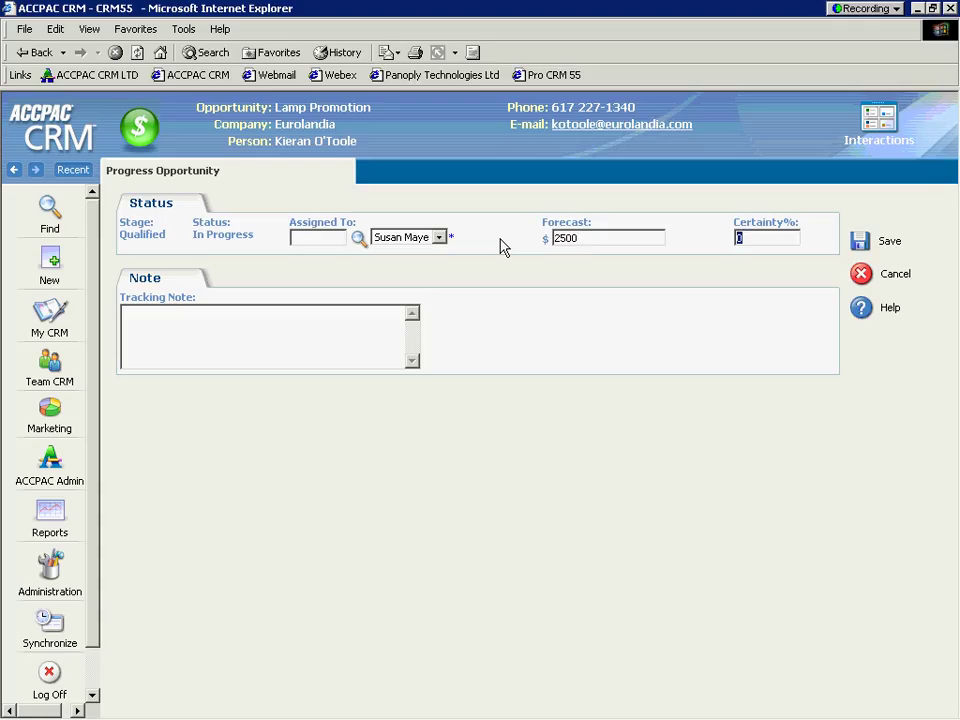
type("20")
key("Tab")
type("contact")
key("BackSpace")
key("BackSpace")
type("tacted client ")
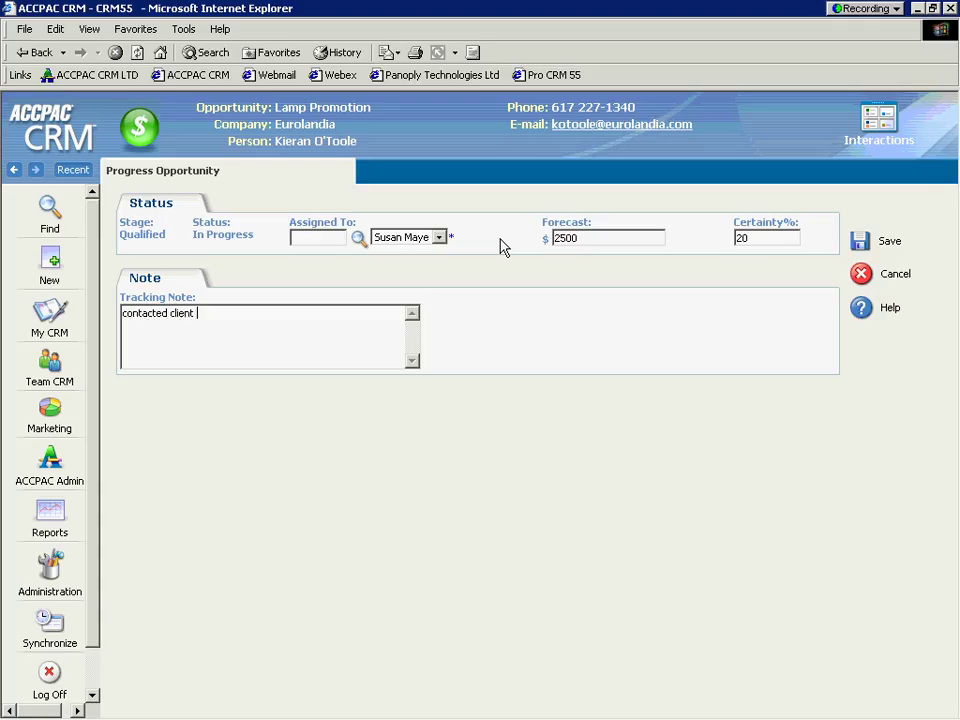
type("very interested wants ")
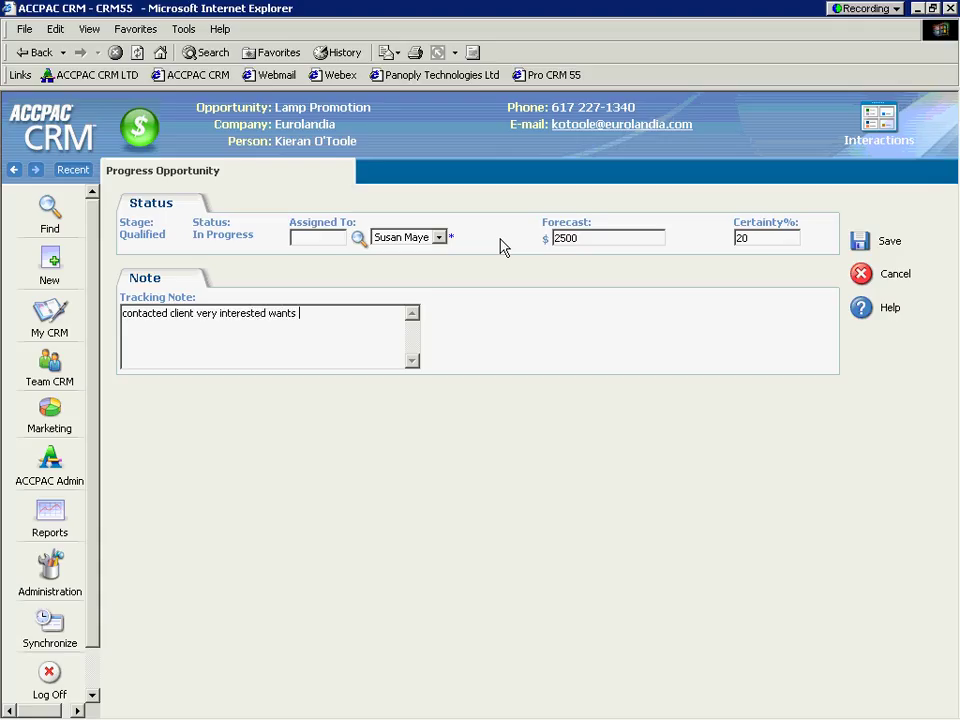
type("onsite demo")
left_click(858, 246)
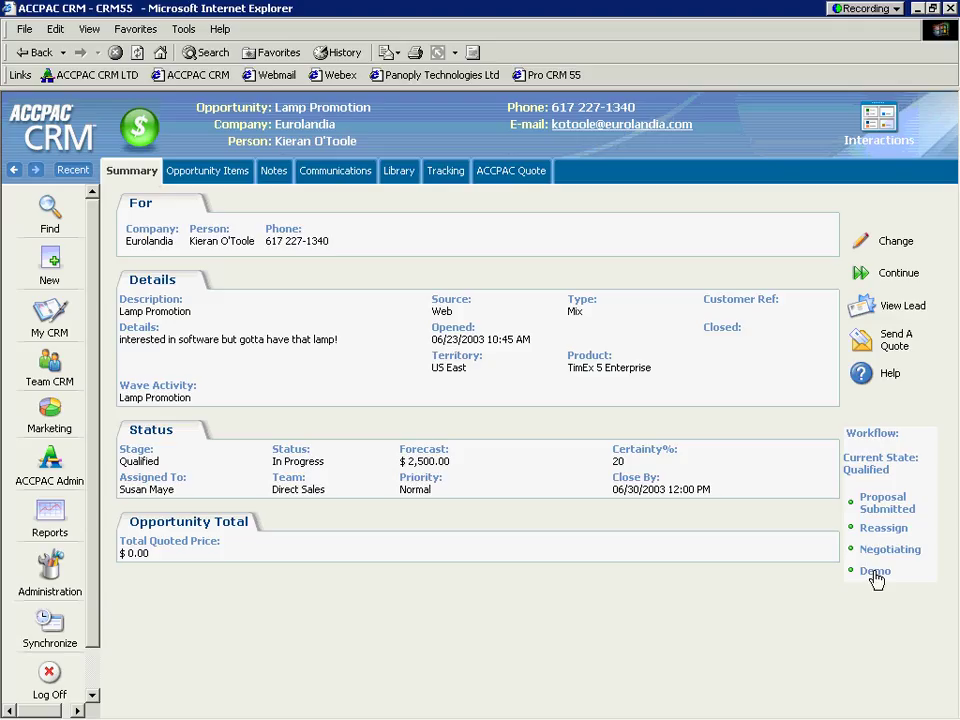
Step: Advance to Demo: certainty 30, forecast 5000, note 'onsite went very well with client wants pricing information'
left_click(874, 572)
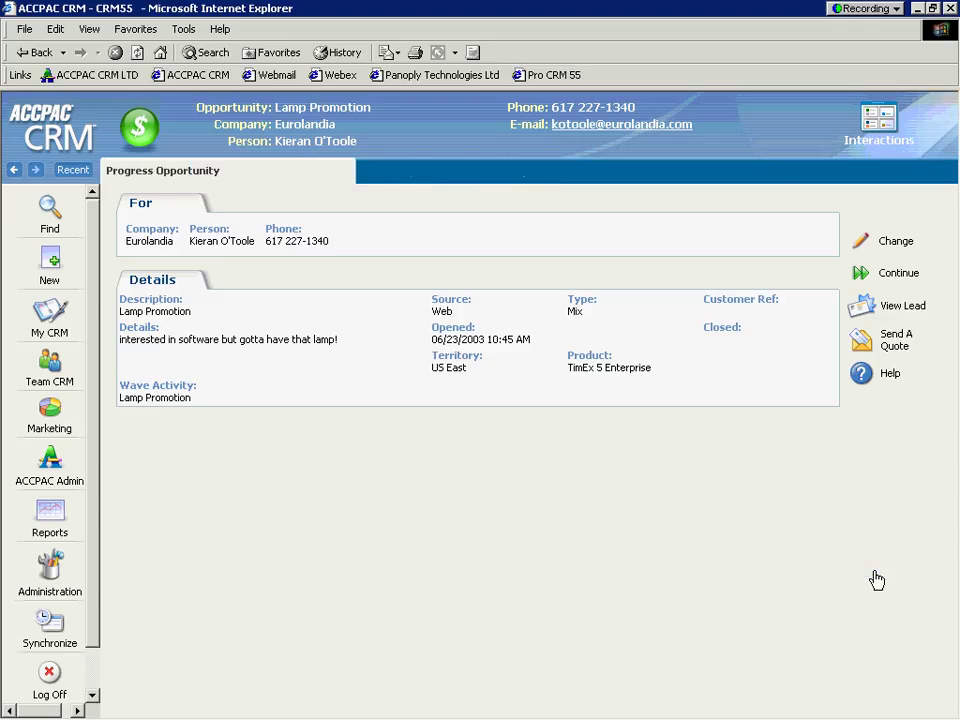
left_click_drag(150, 273, 84, 267)
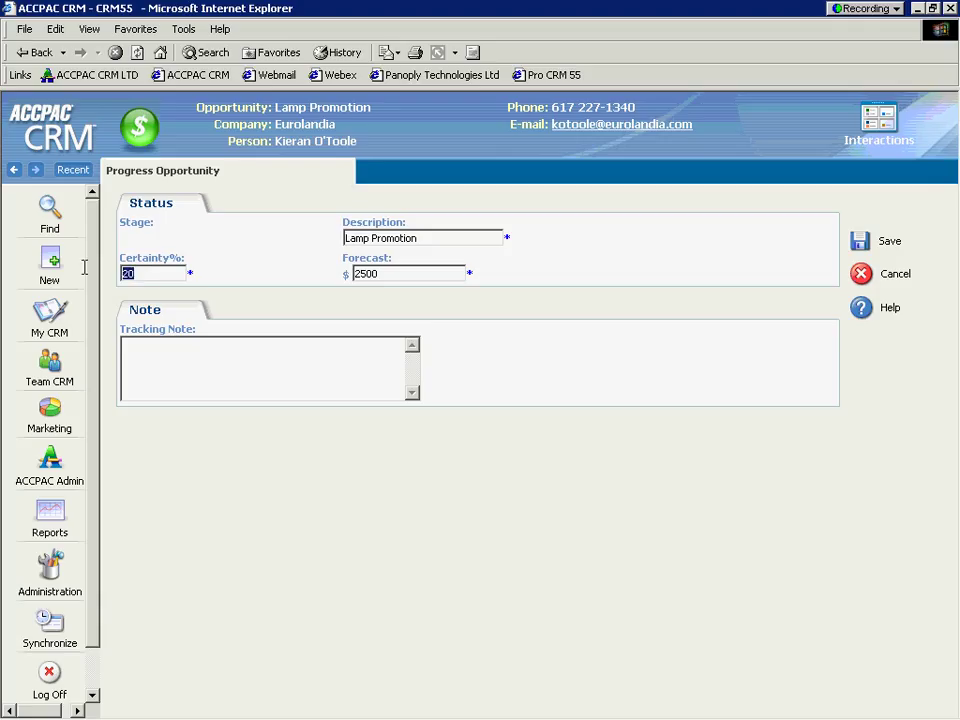
type("30")
key("Tab")
type("5000")
key("Tab")
type("onstie")
key("BackSpace")
key("BackSpace")
key("BackSpace")
type("ite w")
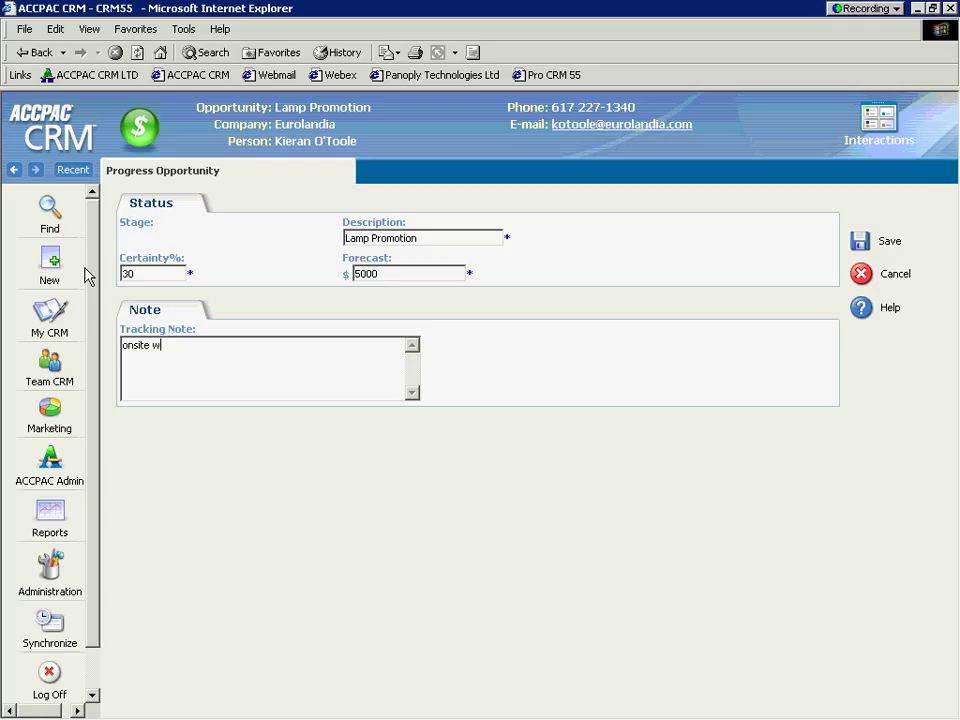
type("ent very well with client ")
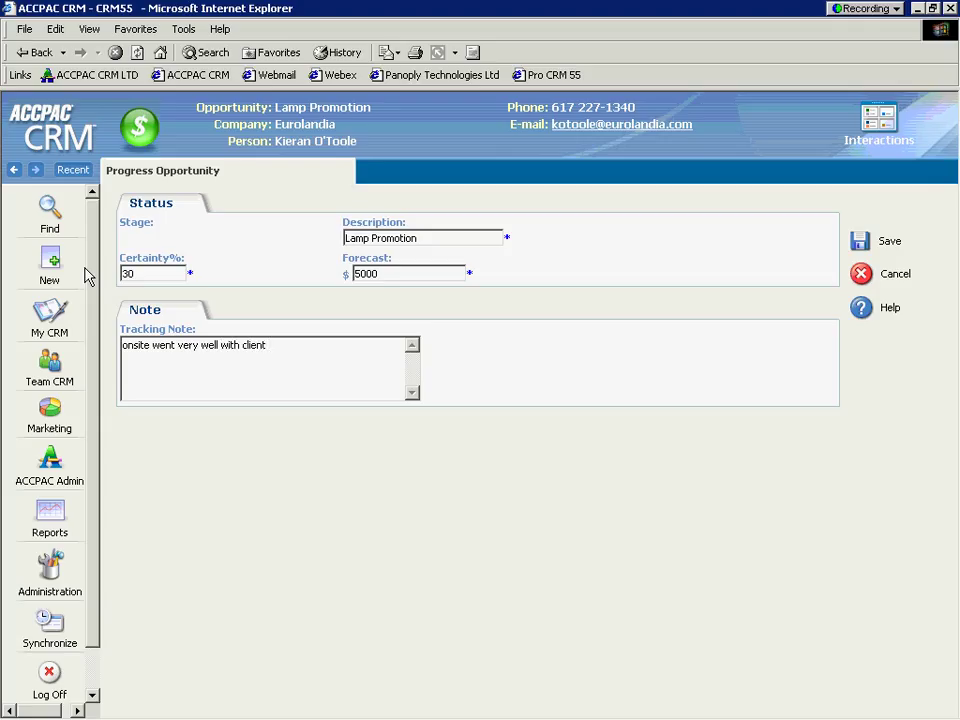
type("wants pricing information")
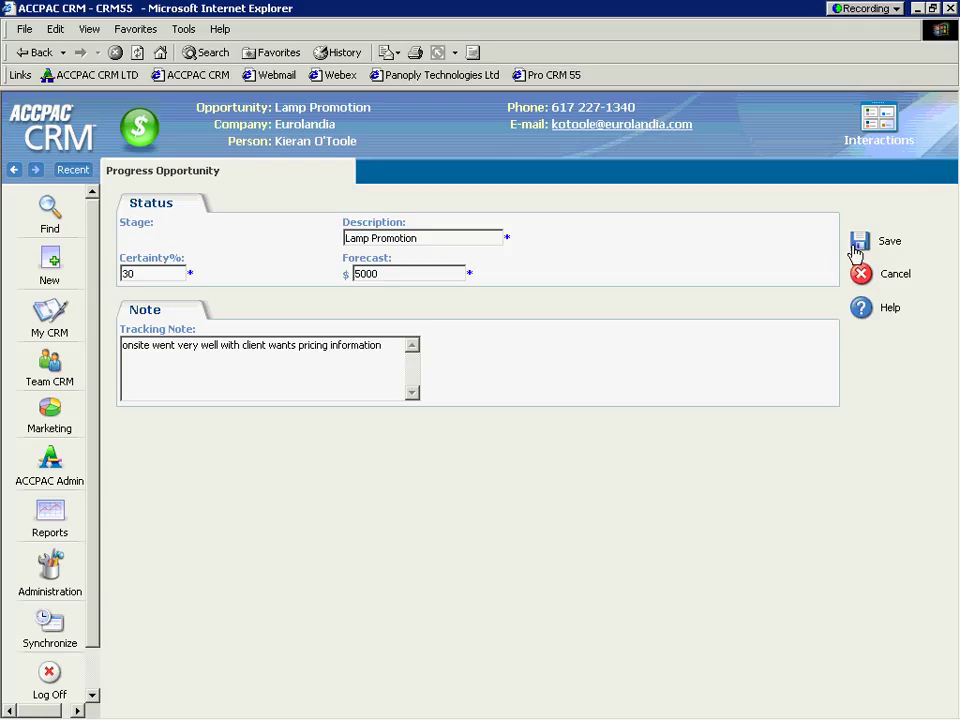
left_click(858, 243)
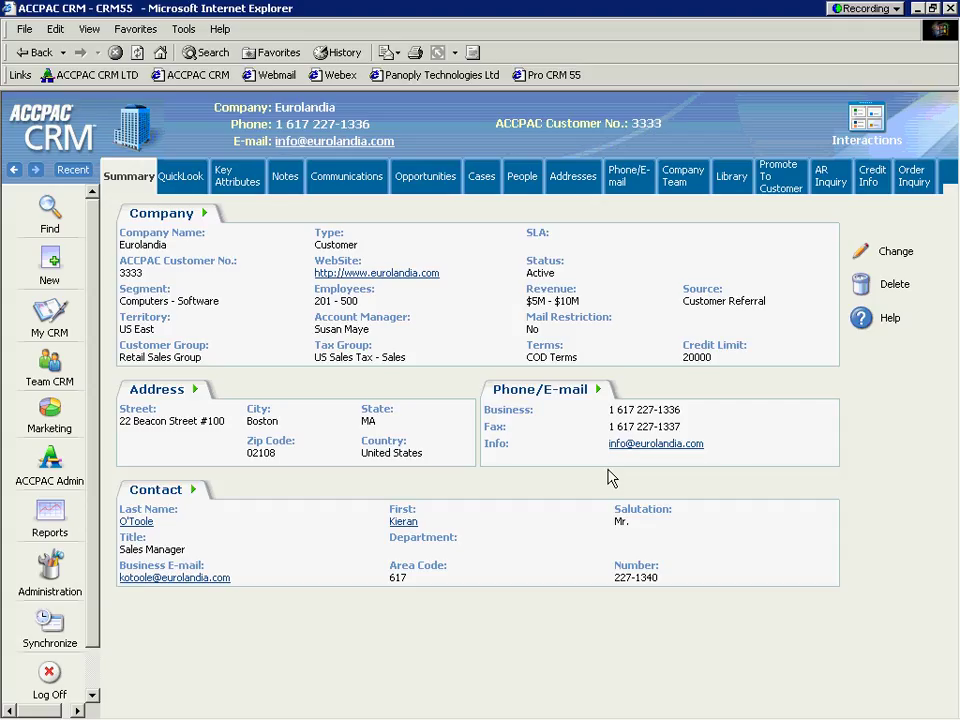
Step: Show Eurolandia's Credit Info: $20,000.00 limit, COD terms, zero balance
left_click(784, 182)
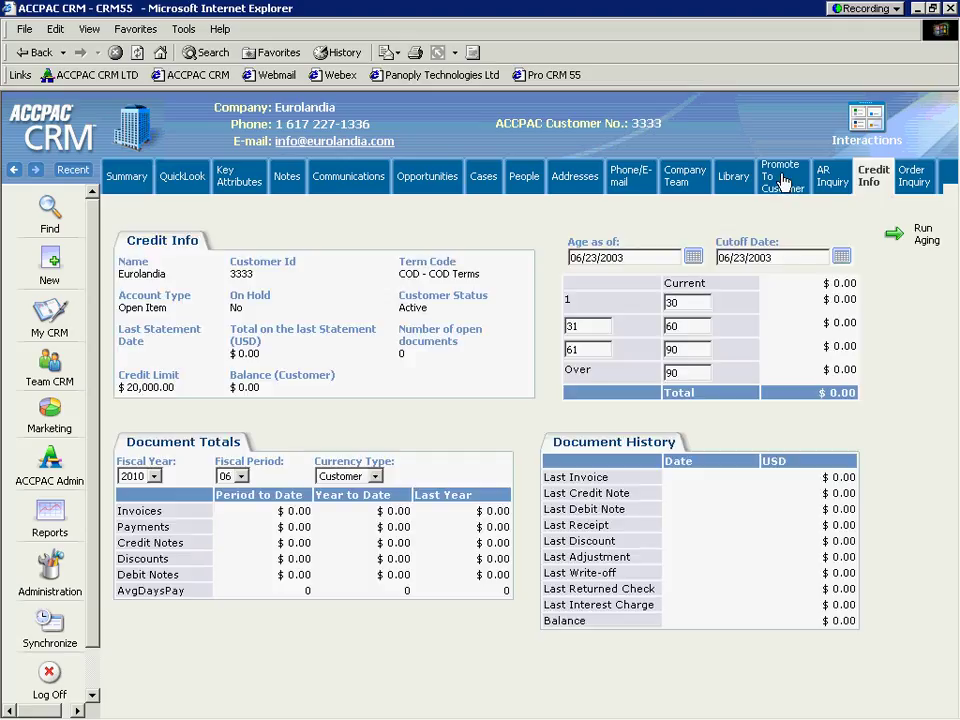
Step: Show the Promote To Customer page with customer group RTL, tax group USDTAX, terms COD
left_click(783, 181)
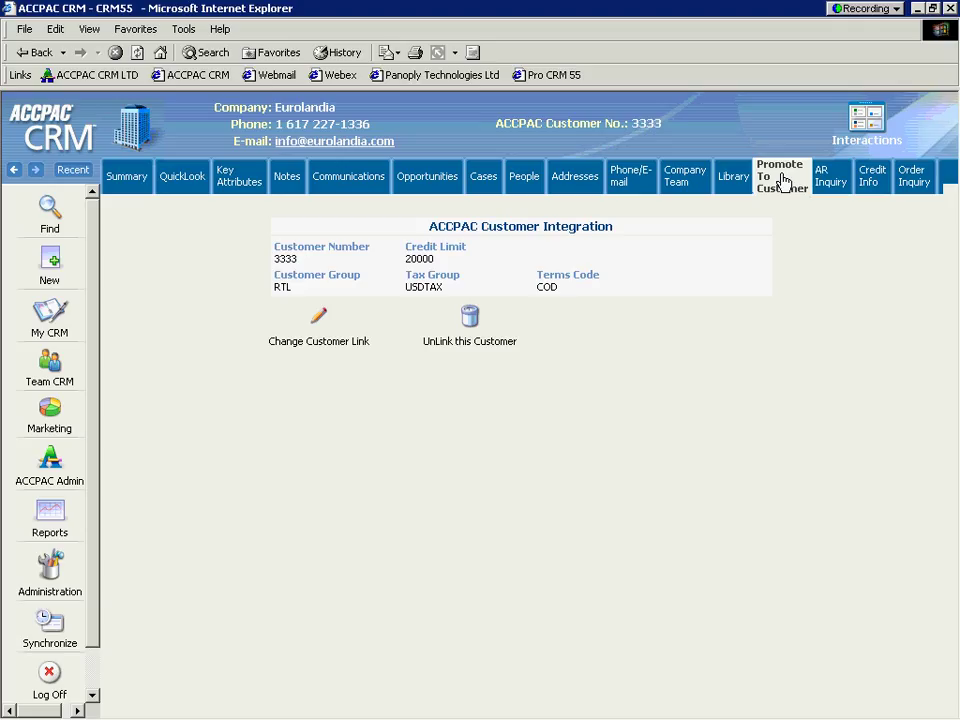
Step: From Eurolandia's opportunities, open Lamp Promotion's empty Opportunity Items list
left_click(420, 180)
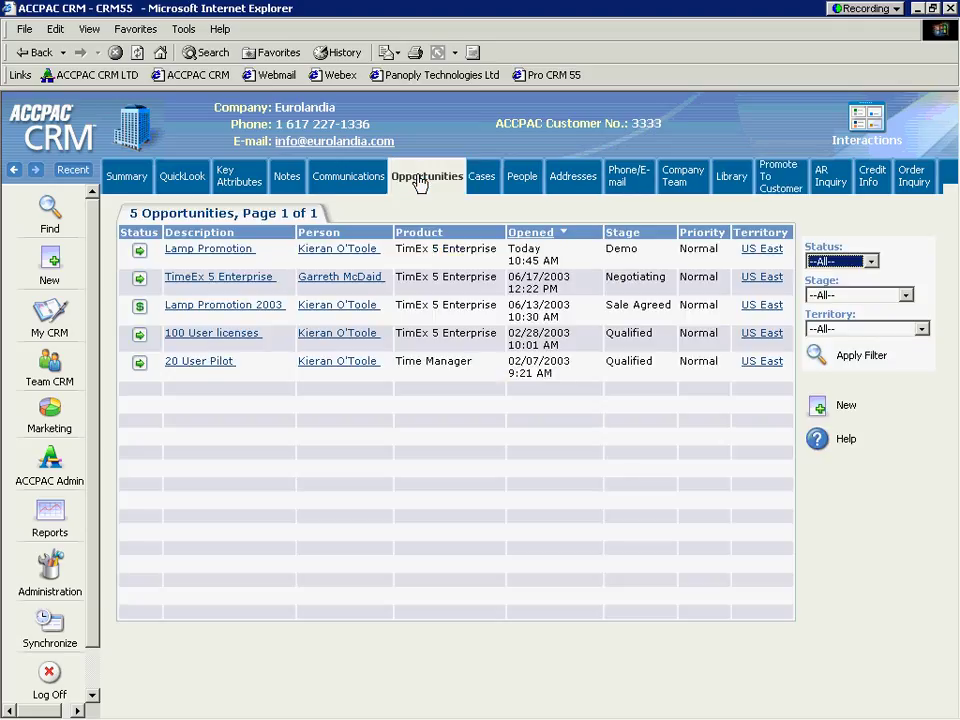
left_click(217, 252)
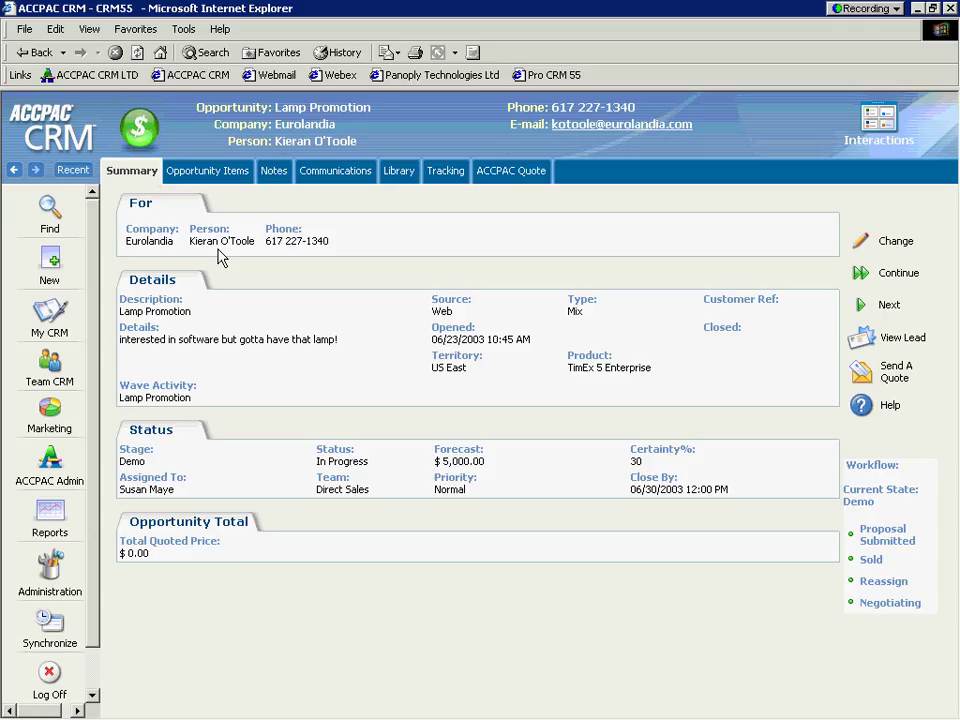
left_click(201, 178)
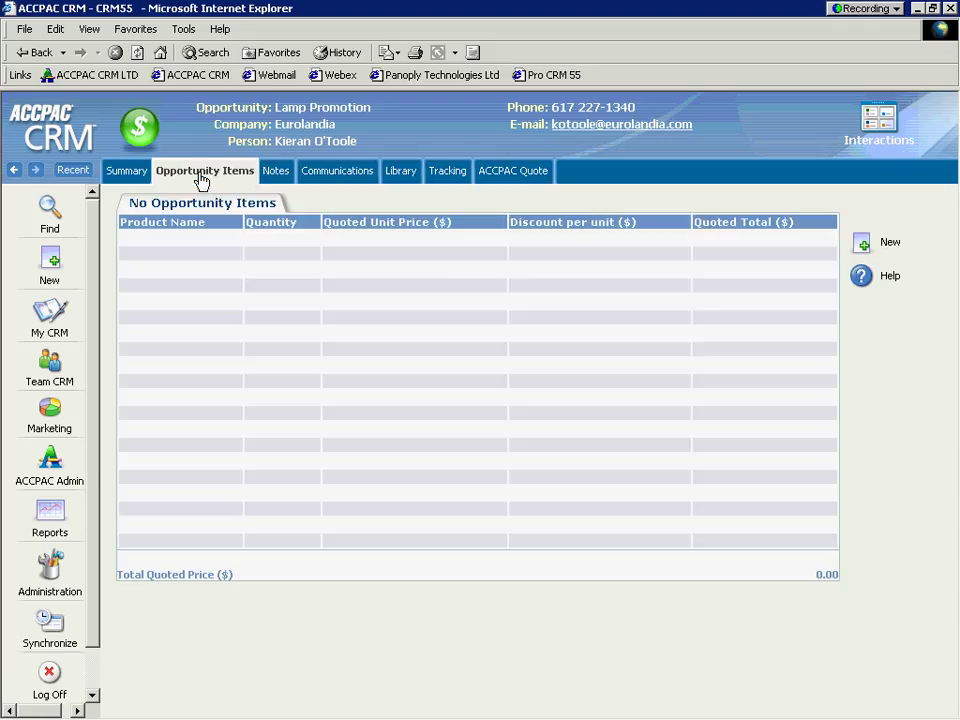
Step: Add a 13W Mini Fluorescent Bulb item, quantity 1 at price 30, despite no list price
left_click(864, 246)
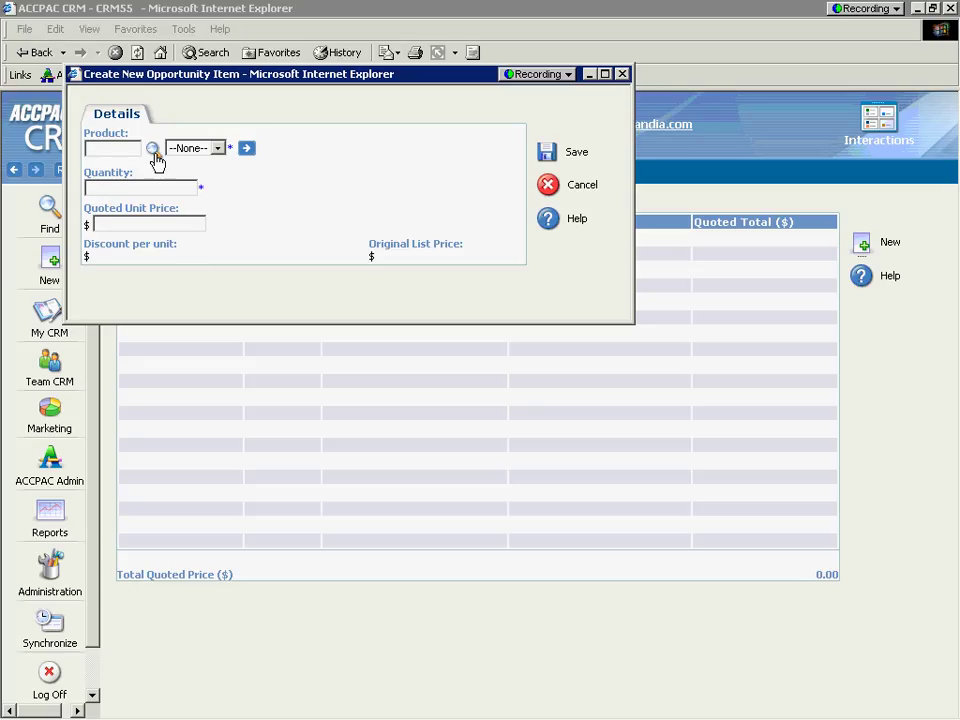
left_click(153, 149)
left_click(214, 152)
left_click(233, 189)
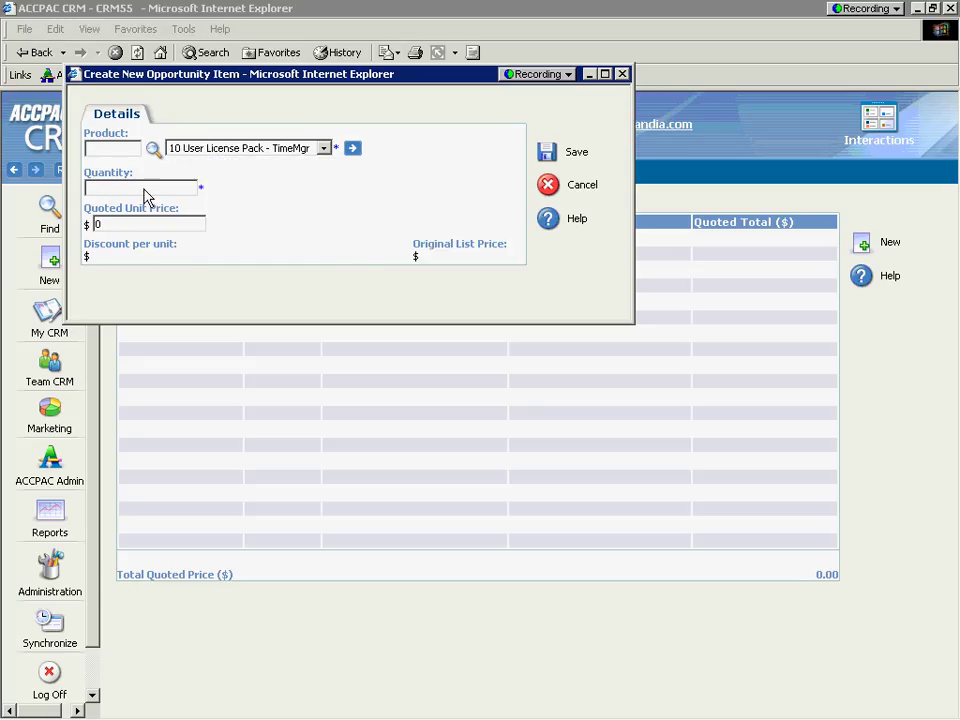
left_click(145, 189)
type("1")
key("Tab")
type("30")
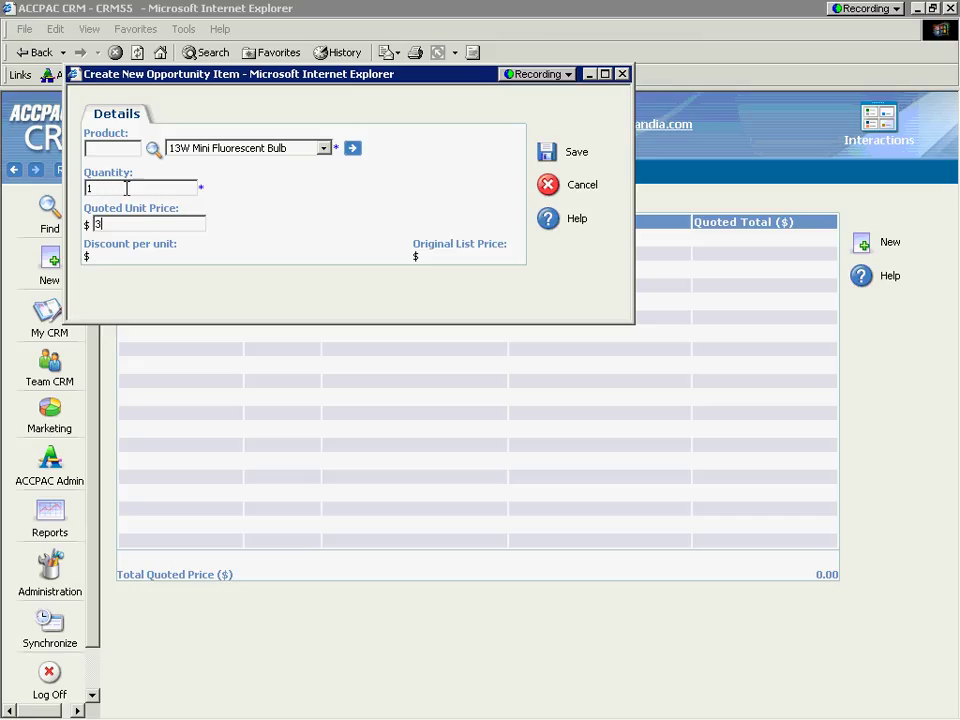
left_click(548, 156)
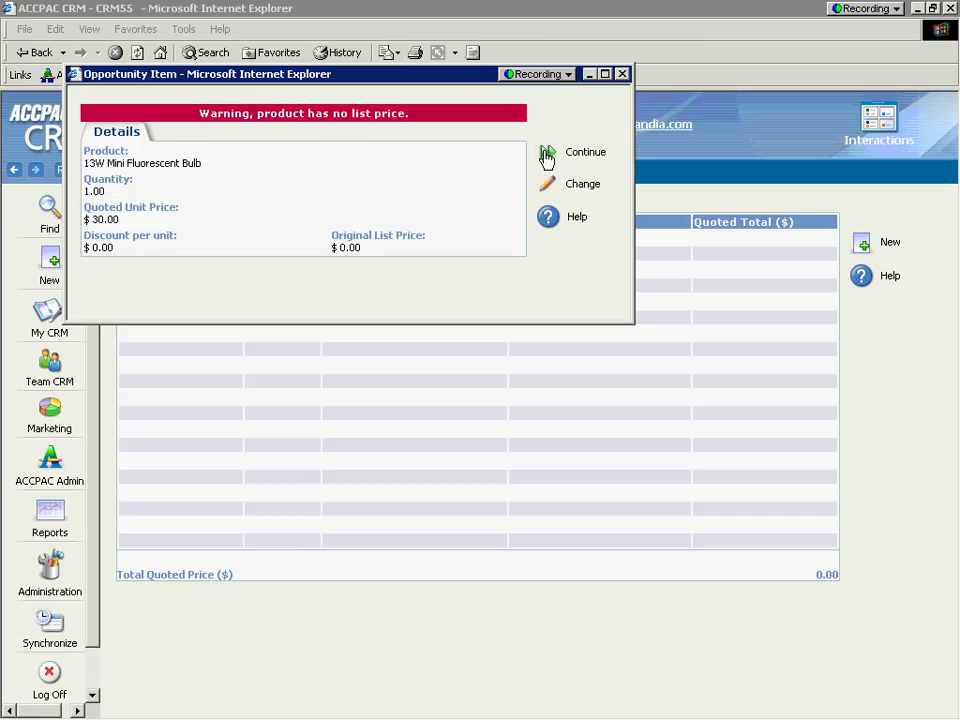
left_click(547, 157)
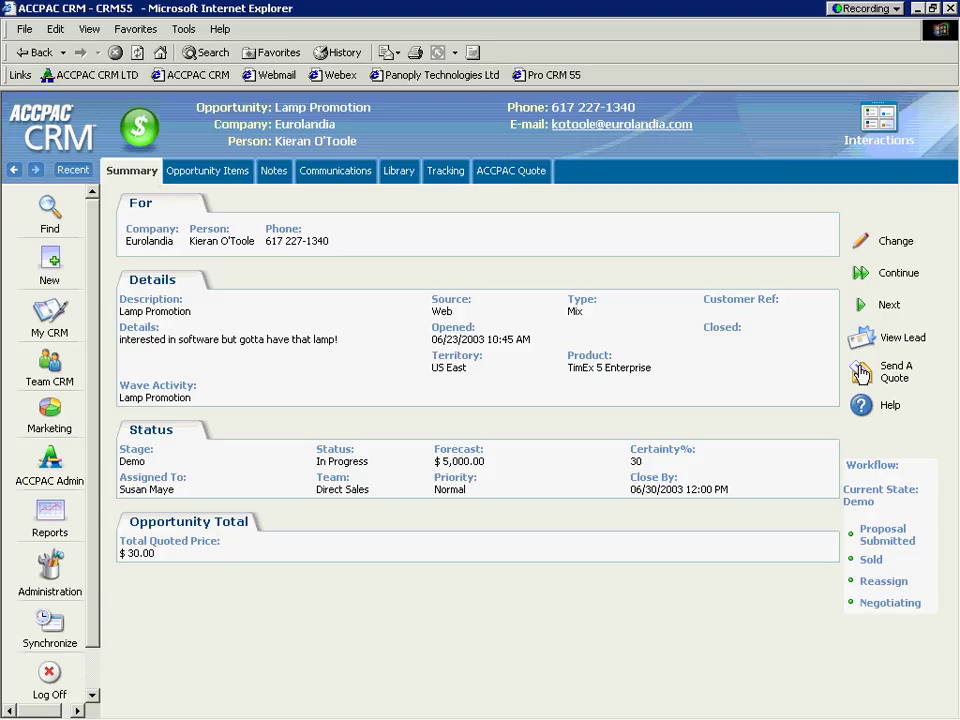
Step: Create a new linked quote for customer 3333, keeping order type Quote
left_click(861, 373)
left_click(507, 172)
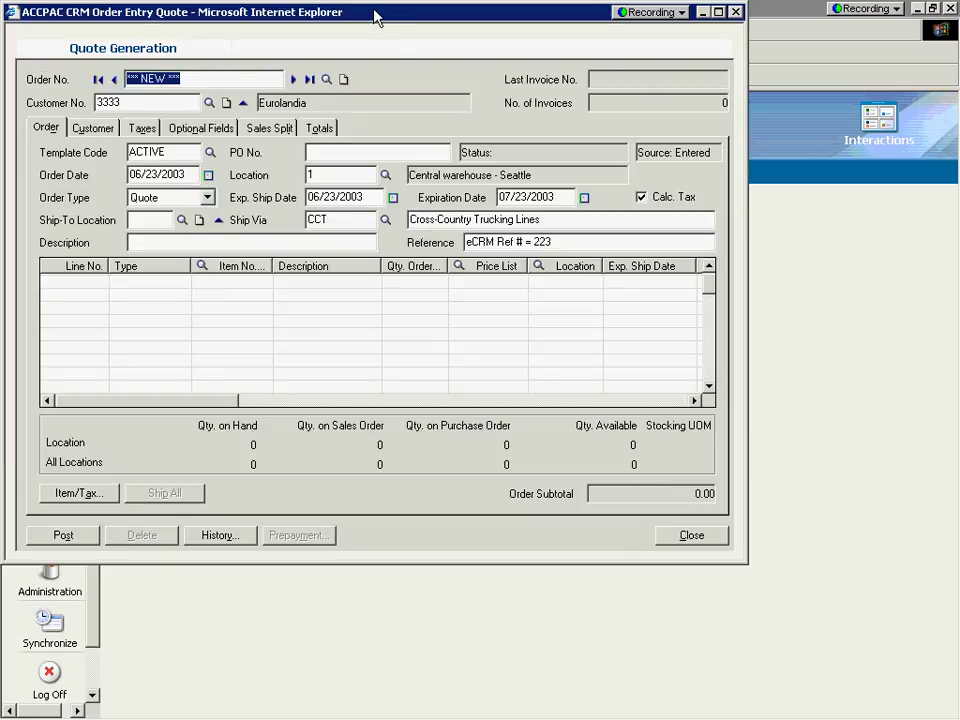
left_click_drag(373, 12, 465, 84)
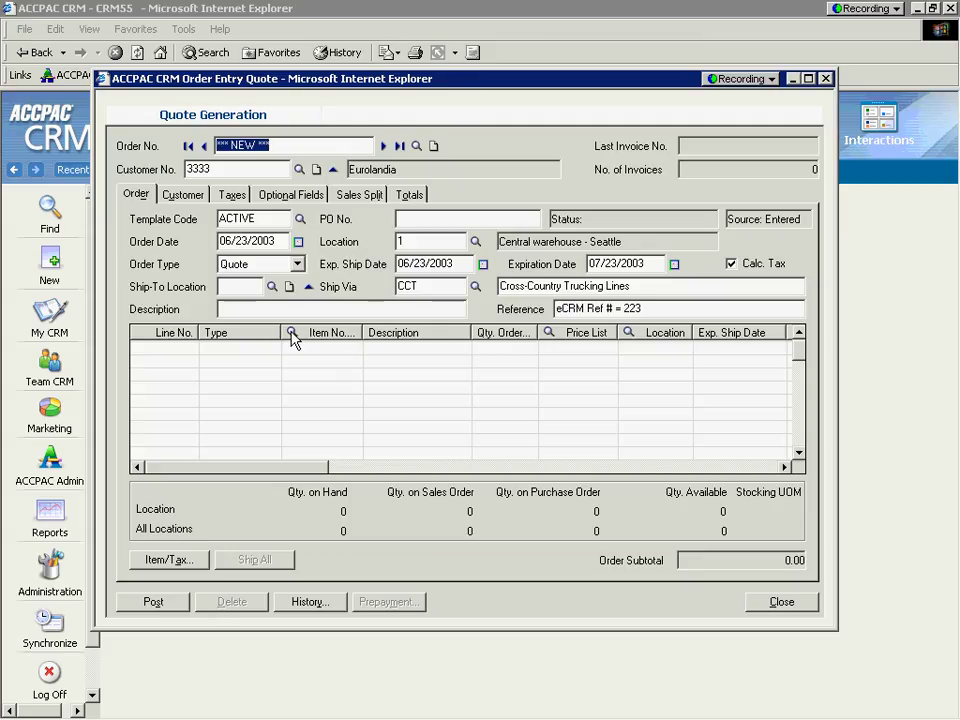
double_click(220, 169)
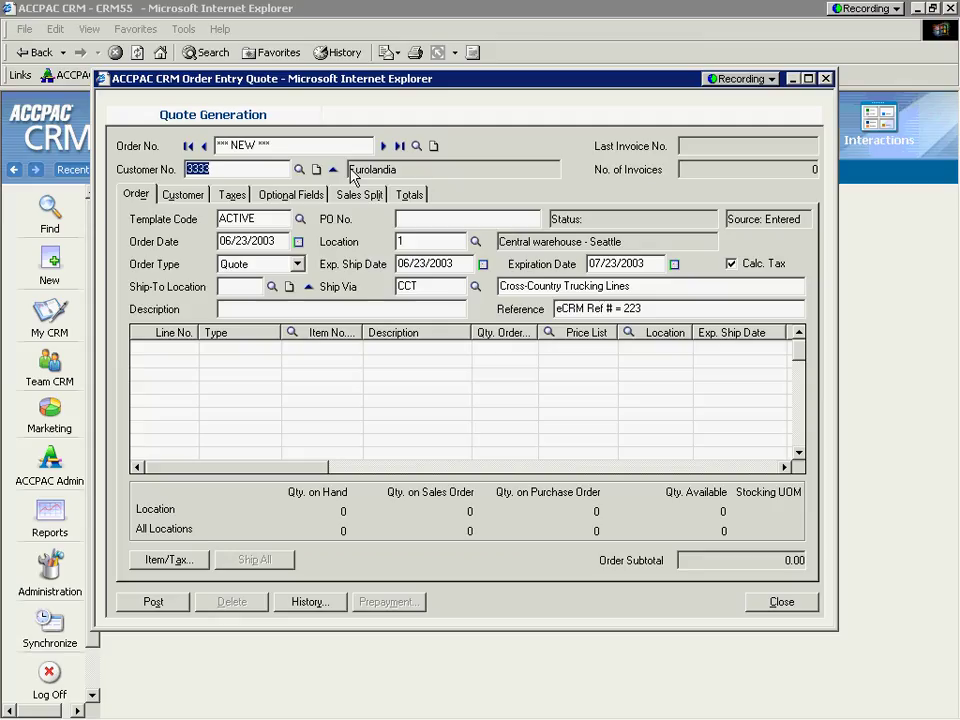
left_click(264, 267)
left_click(262, 268)
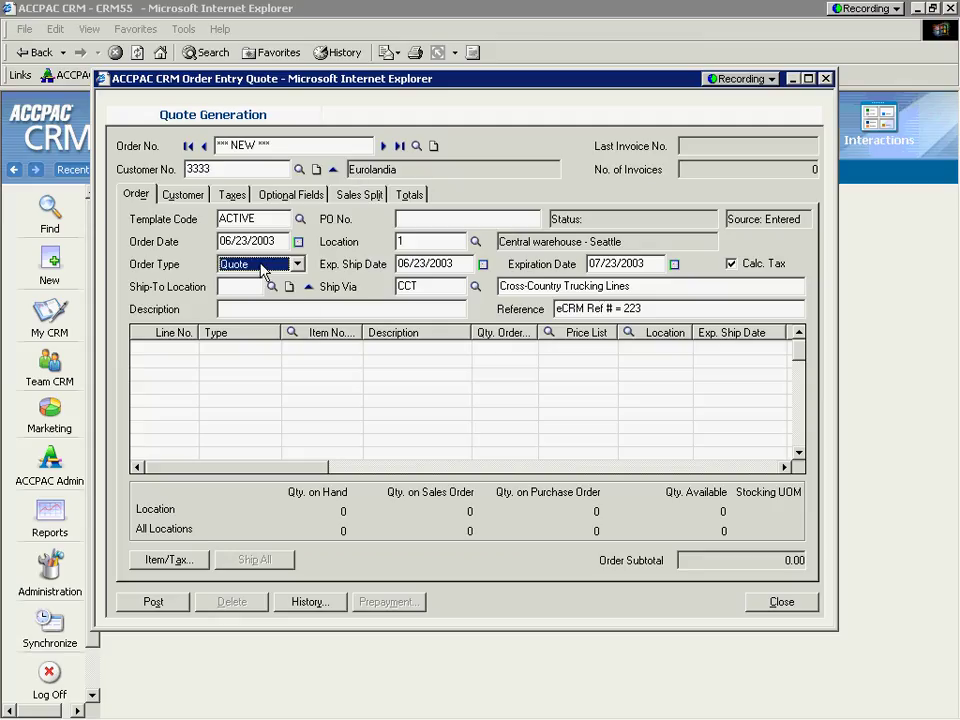
Step: Add item A1-310/0 with quantity 2, then post the quote without printing
left_click(291, 336)
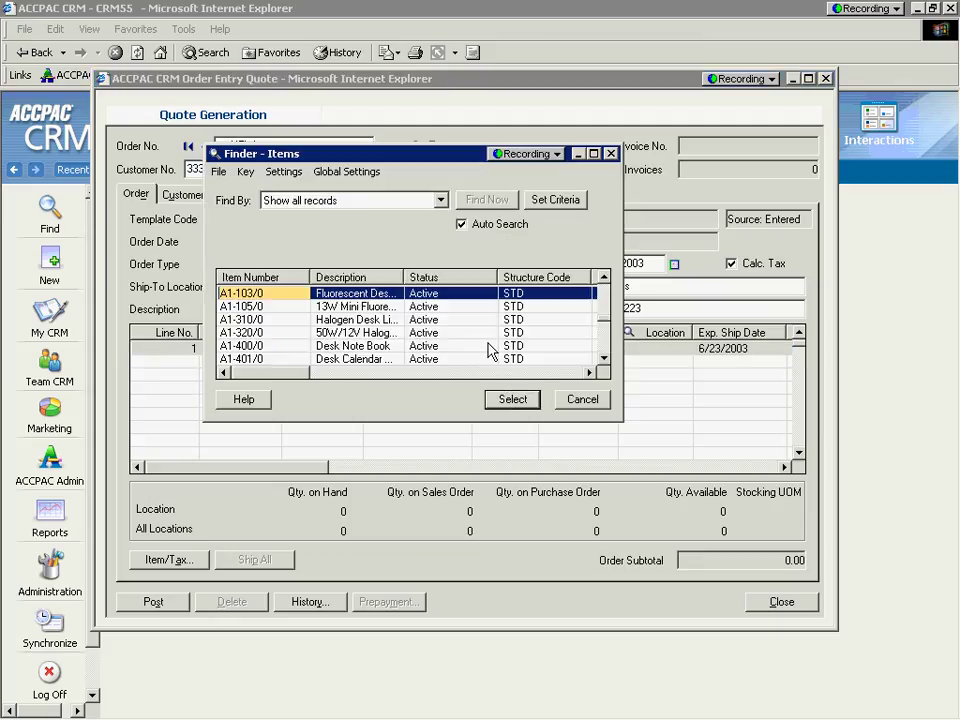
double_click(358, 319)
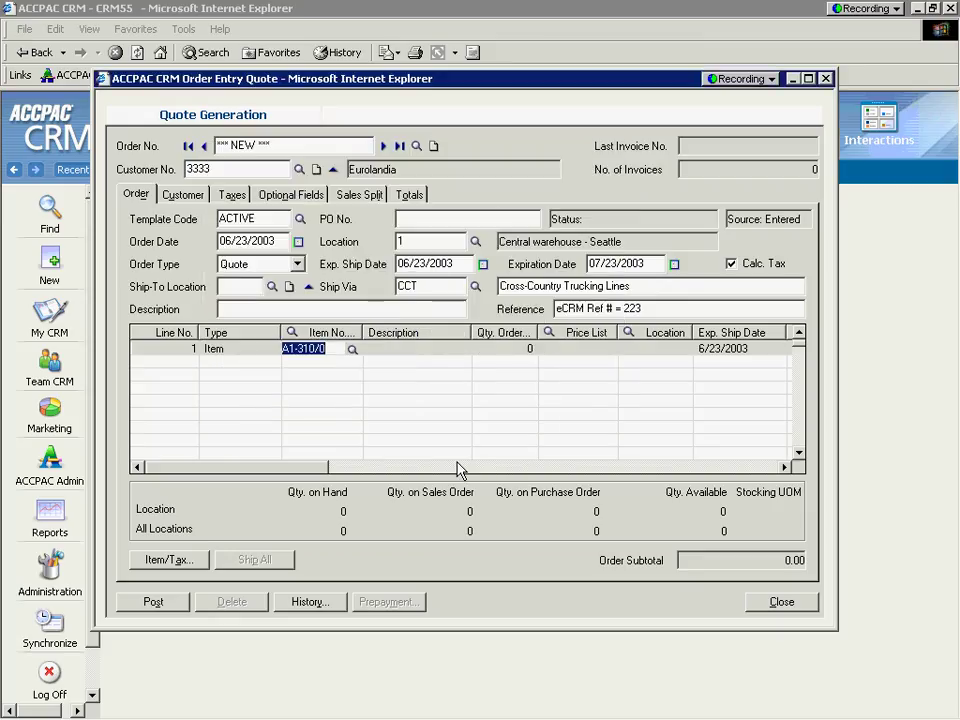
key("Tab")
key("Tab")
type("2")
key("Tab")
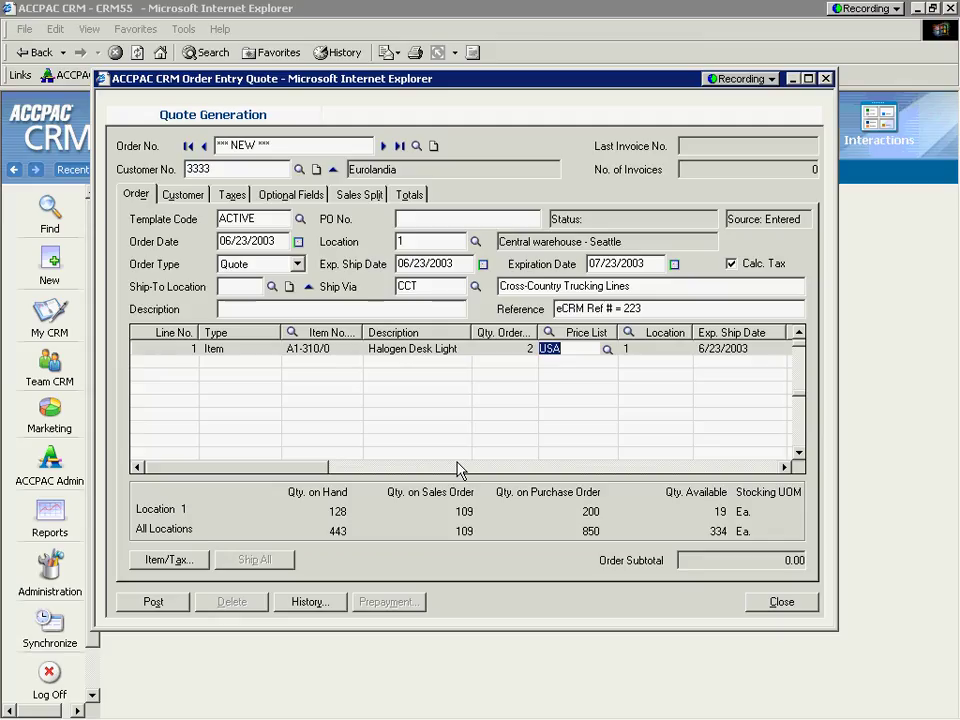
key("Insert")
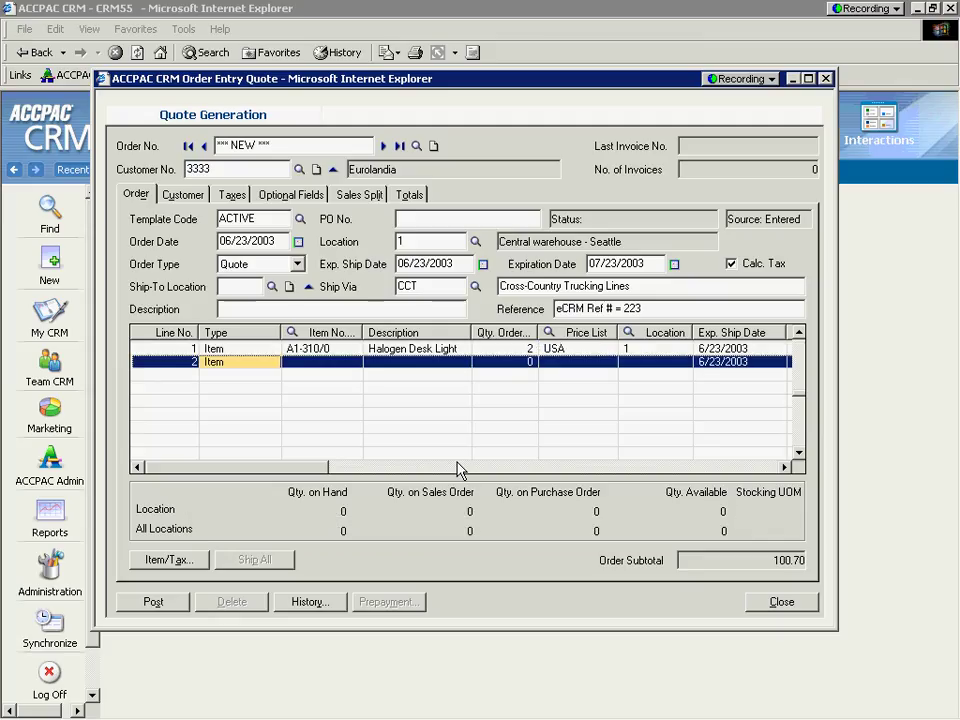
left_click(153, 603)
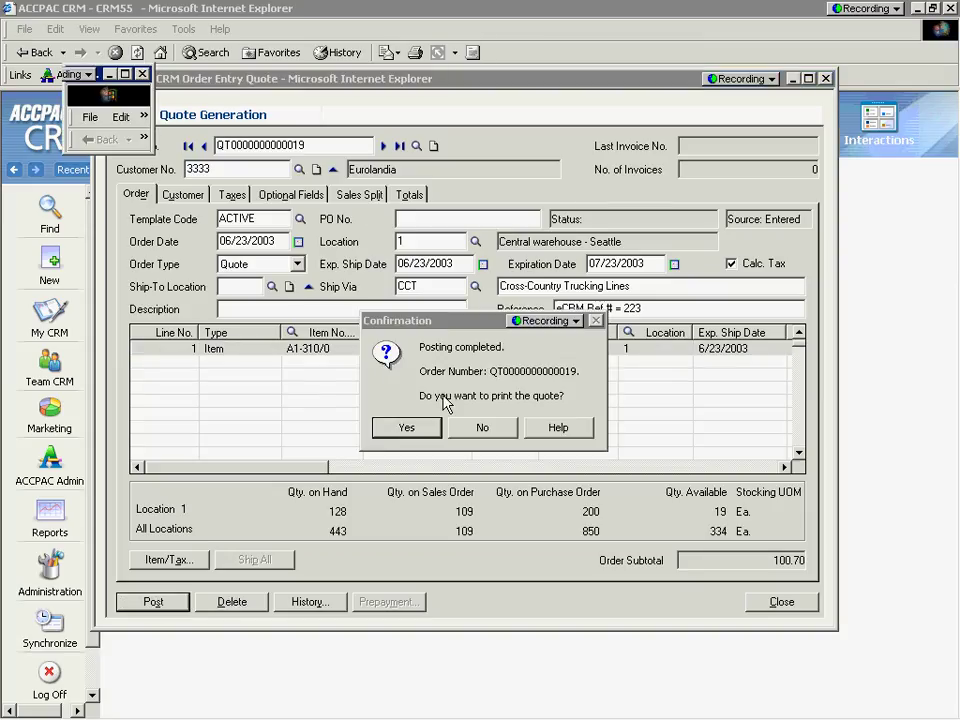
left_click(489, 432)
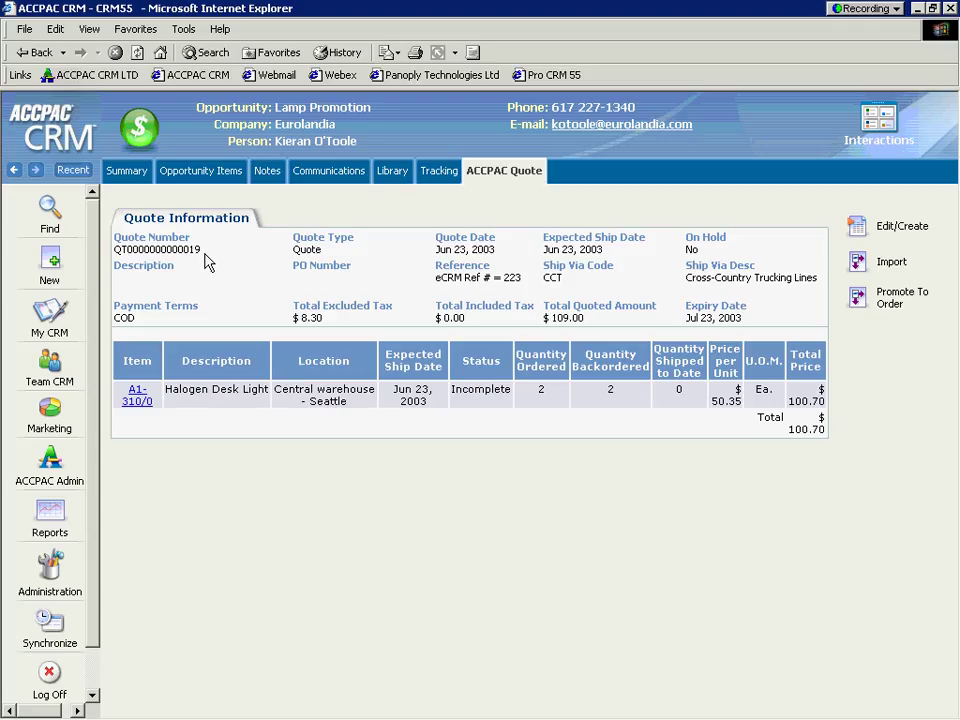
Step: Highlight the posted quote's number on the Lamp Promotion ACCPAC Quote tab
left_click_drag(205, 249, 139, 250)
Step: Log off ACCPAC CRM and log back on under a different user name
left_click(48, 678)
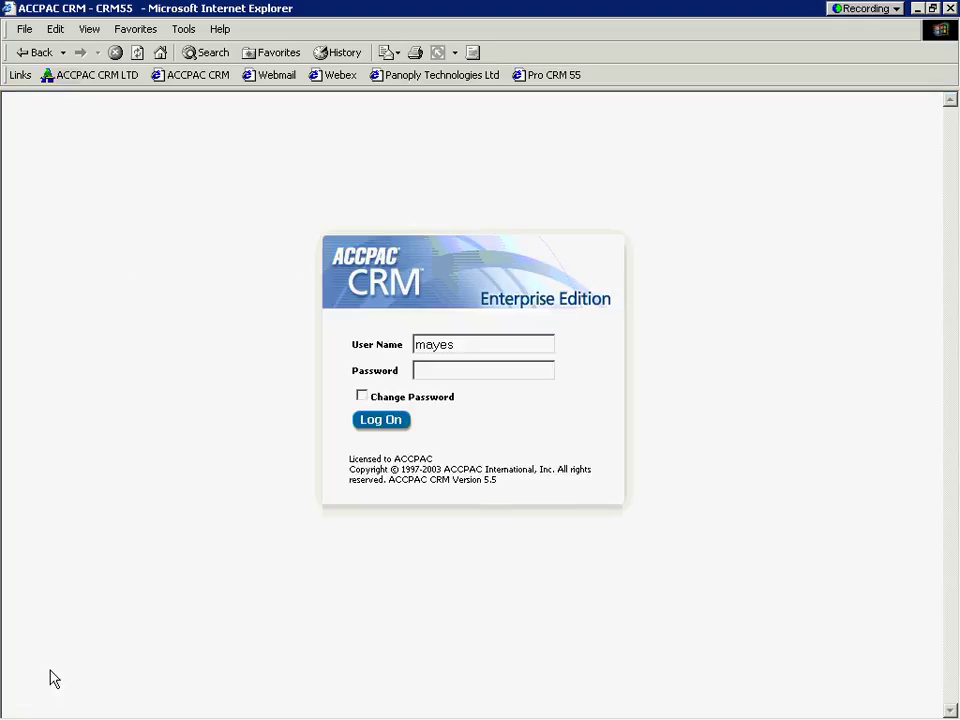
double_click(466, 345)
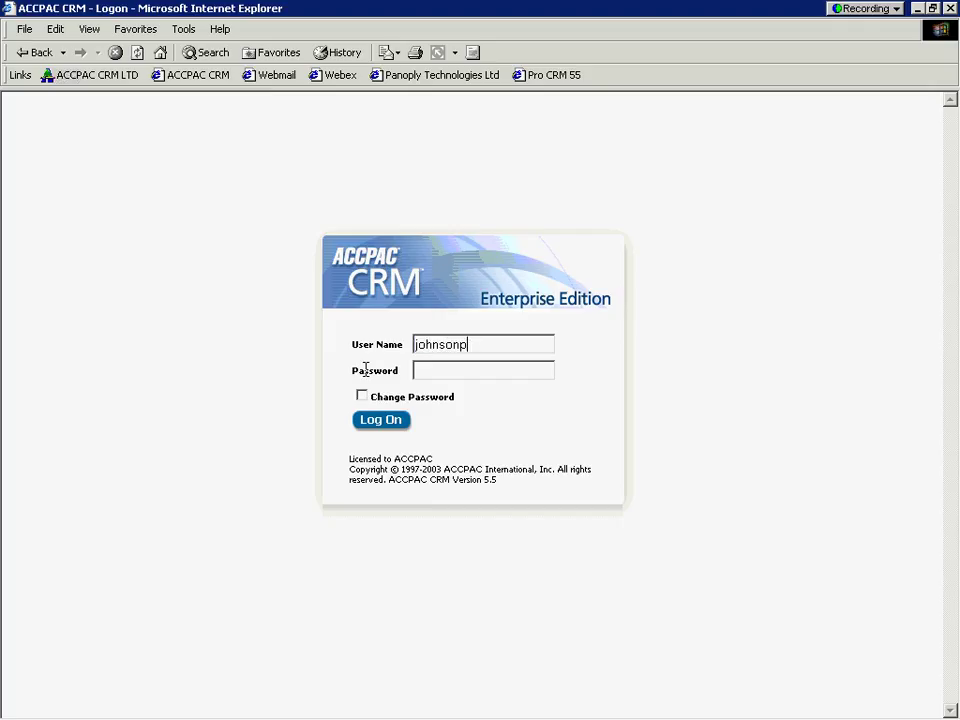
left_click(379, 423)
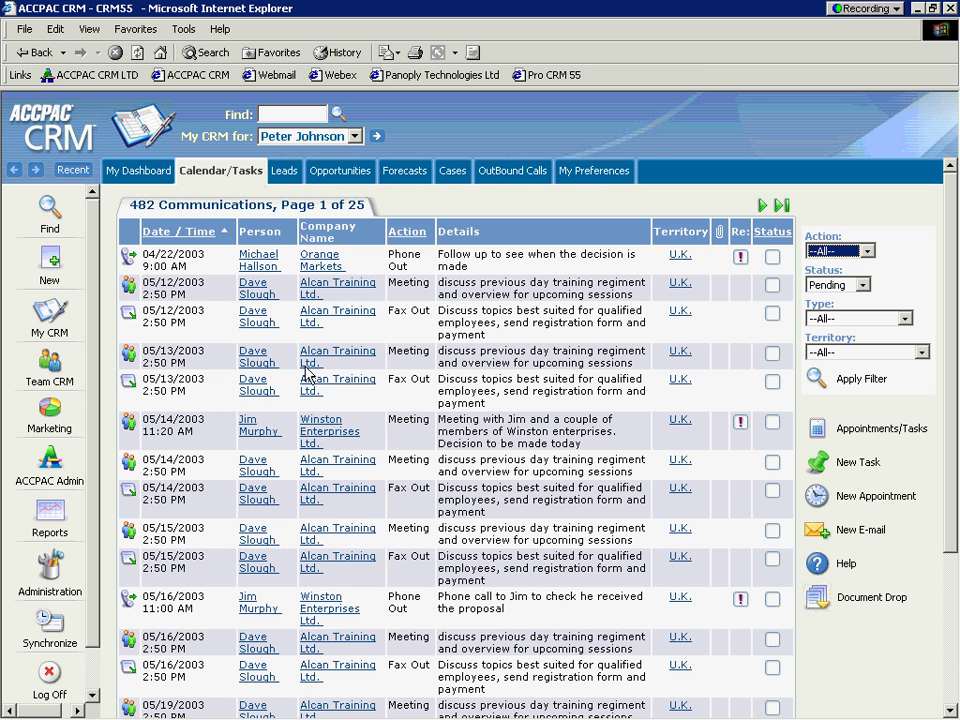
Step: Open the Eurolandia company summary from the Find page's recent records
left_click(48, 210)
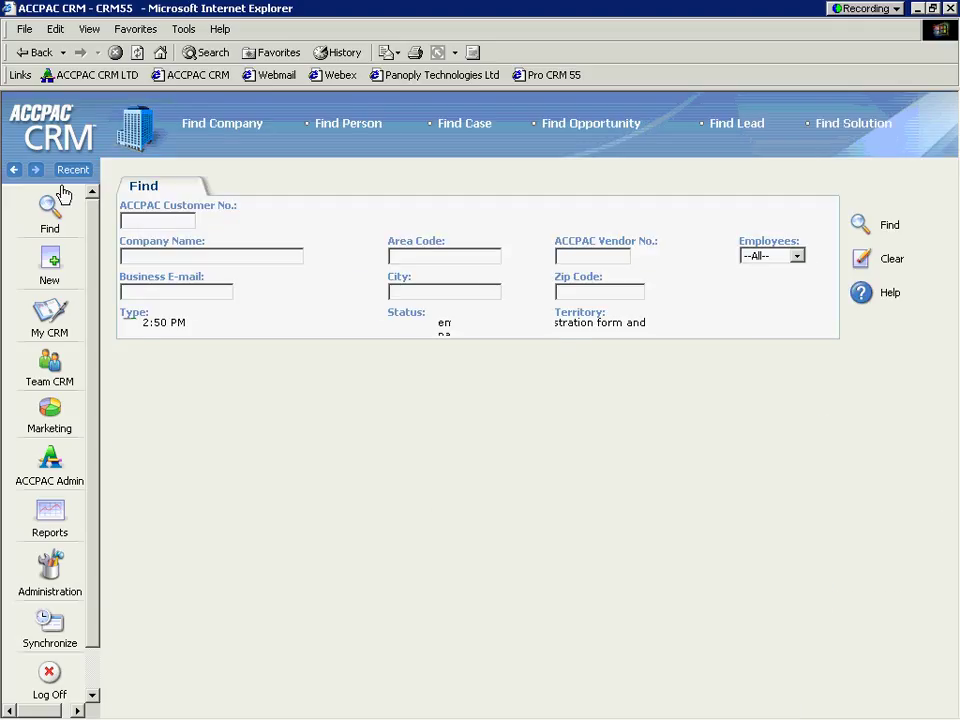
left_click(66, 172)
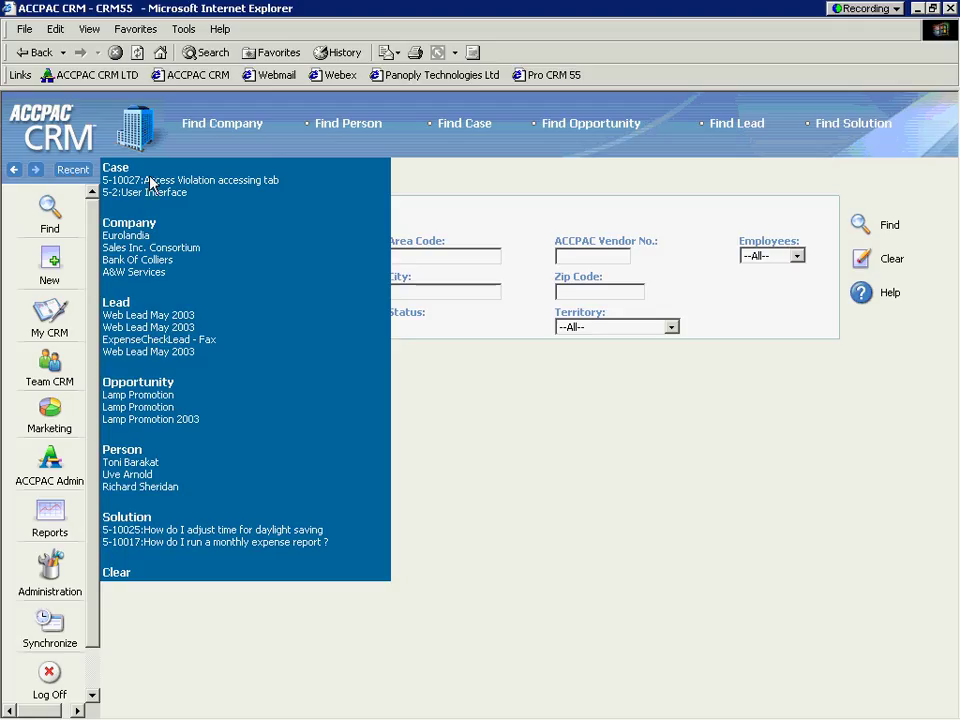
left_click(126, 236)
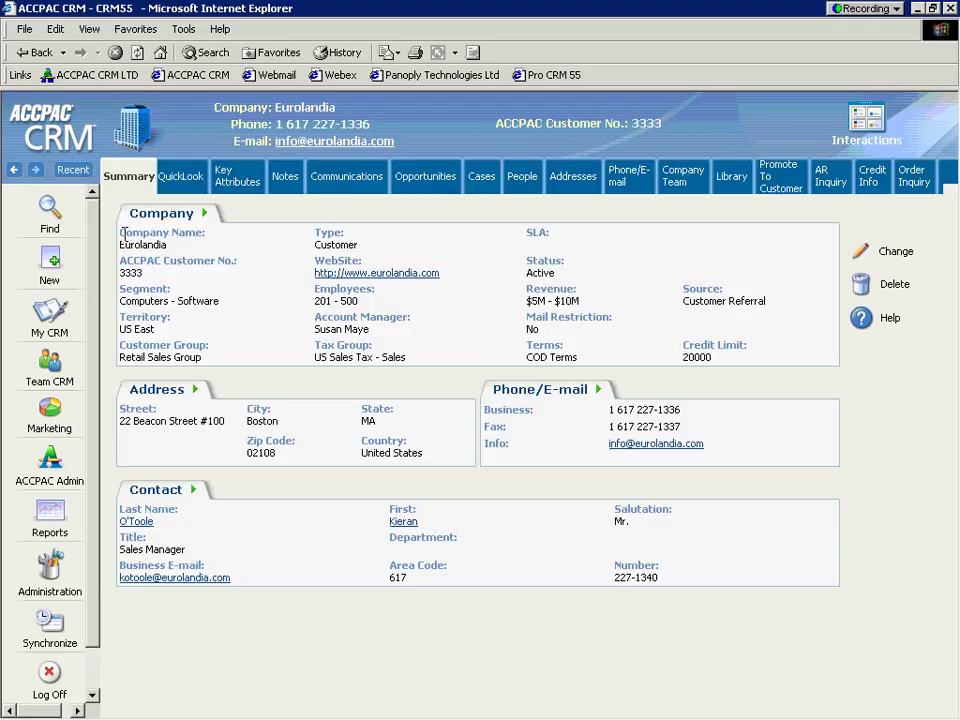
Step: Convert Eurolandia's Lamp Promotion quote to an ACCPAC order, confirming stage Sale Agreed and status Won
left_click(421, 182)
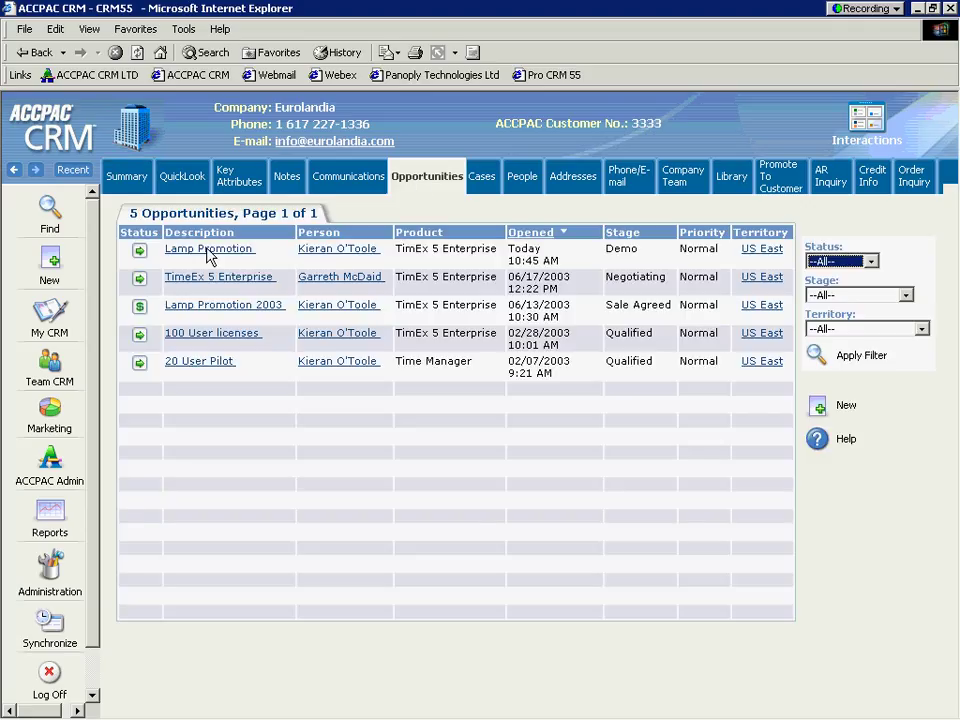
left_click(210, 250)
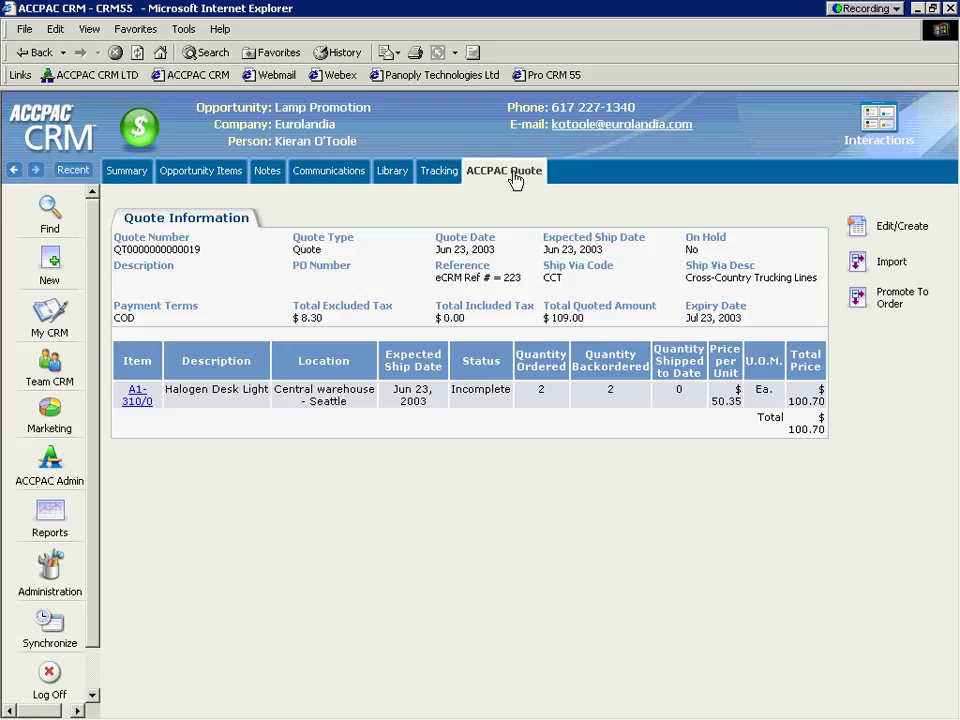
left_click(858, 300)
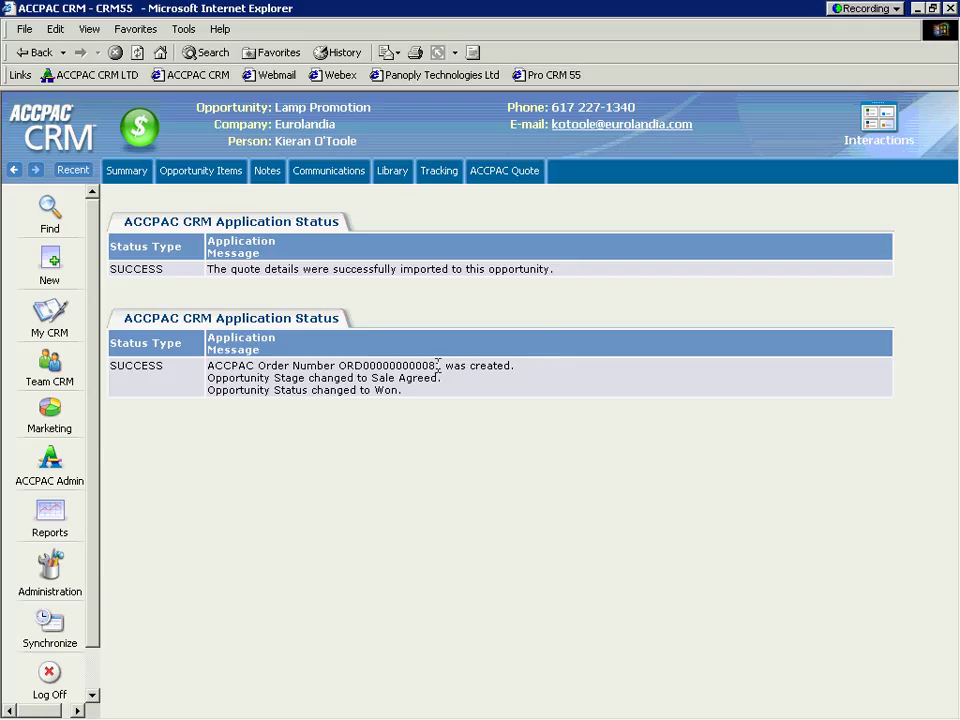
mouse_move(441, 366)
left_mouse_down()
mouse_move(350, 366)
mouse_move(305, 379)
mouse_move(440, 367)
left_mouse_up()
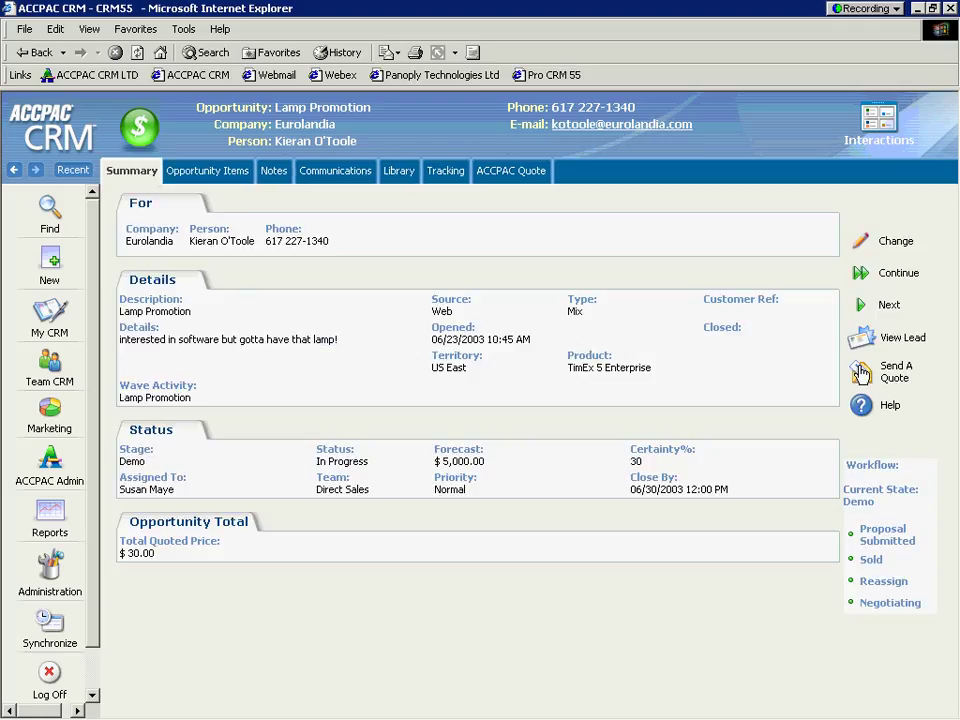
left_click(860, 373)
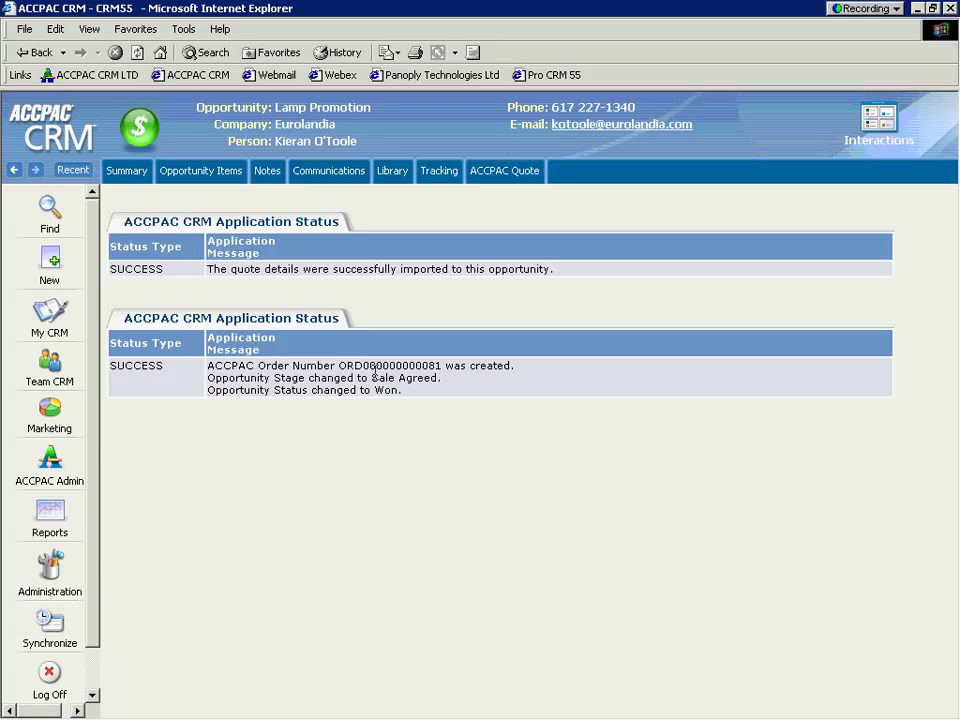
left_click_drag(372, 377, 408, 378)
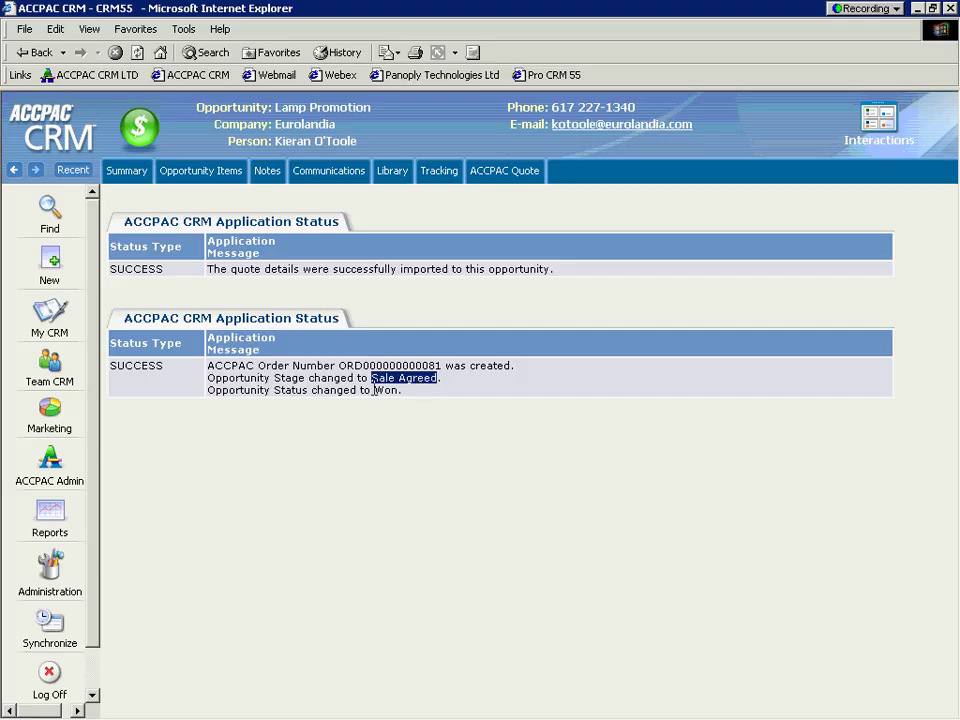
left_click_drag(375, 390, 398, 390)
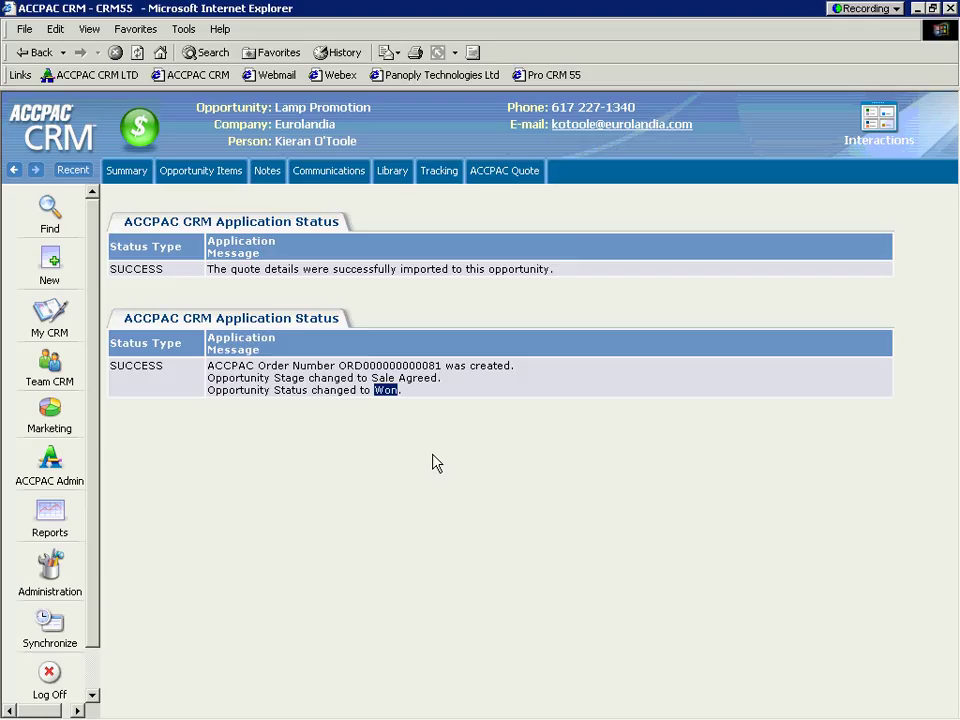
Step: Show Lamp Promotion's tracking history, ending with the Sale Agreed order entry
left_click(438, 174)
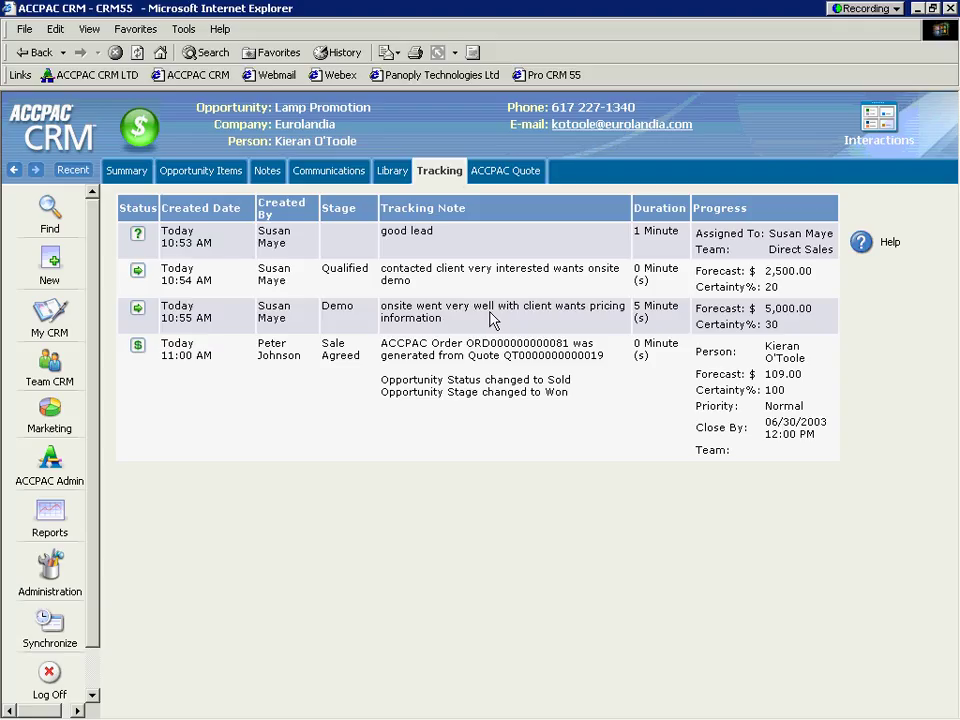
Step: Review Eurolandia's company record, credit information and accounts receivable inquiry
left_click(297, 128)
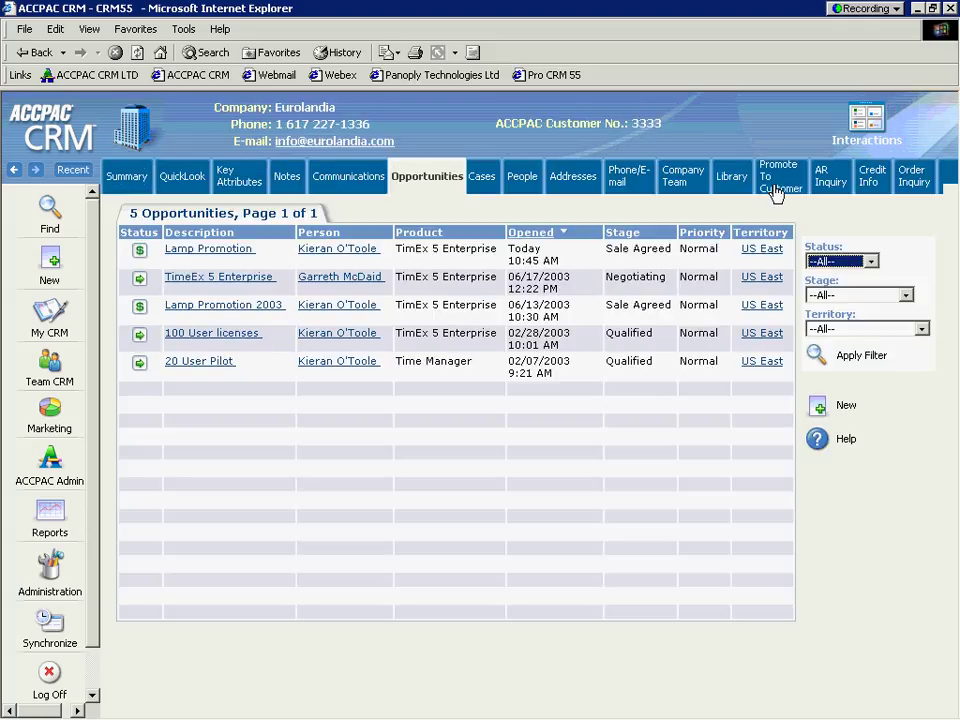
left_click(872, 188)
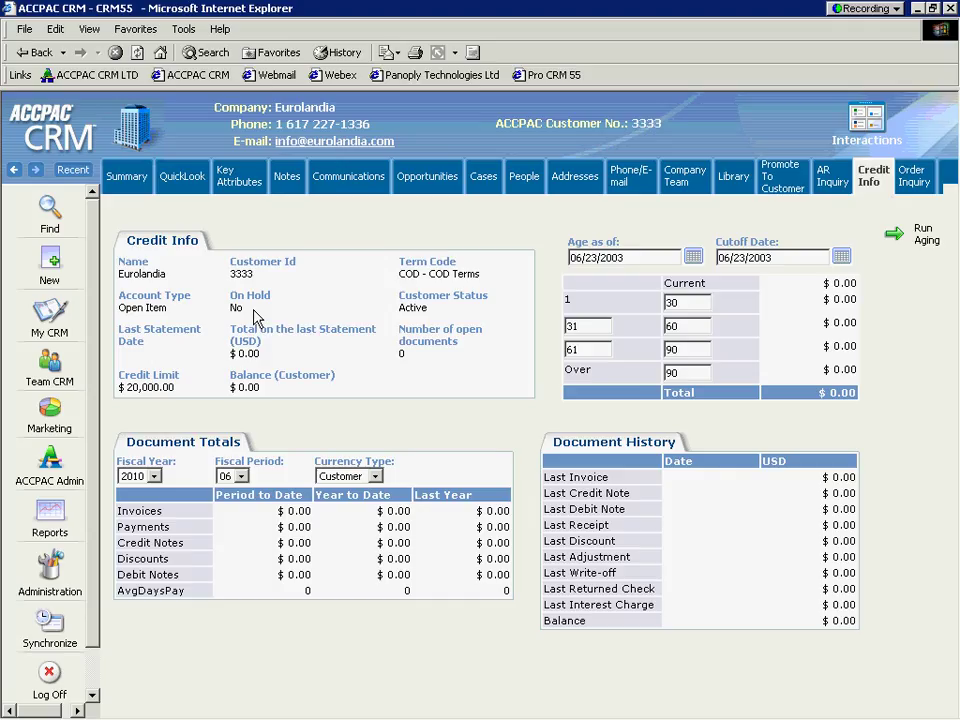
left_click(833, 181)
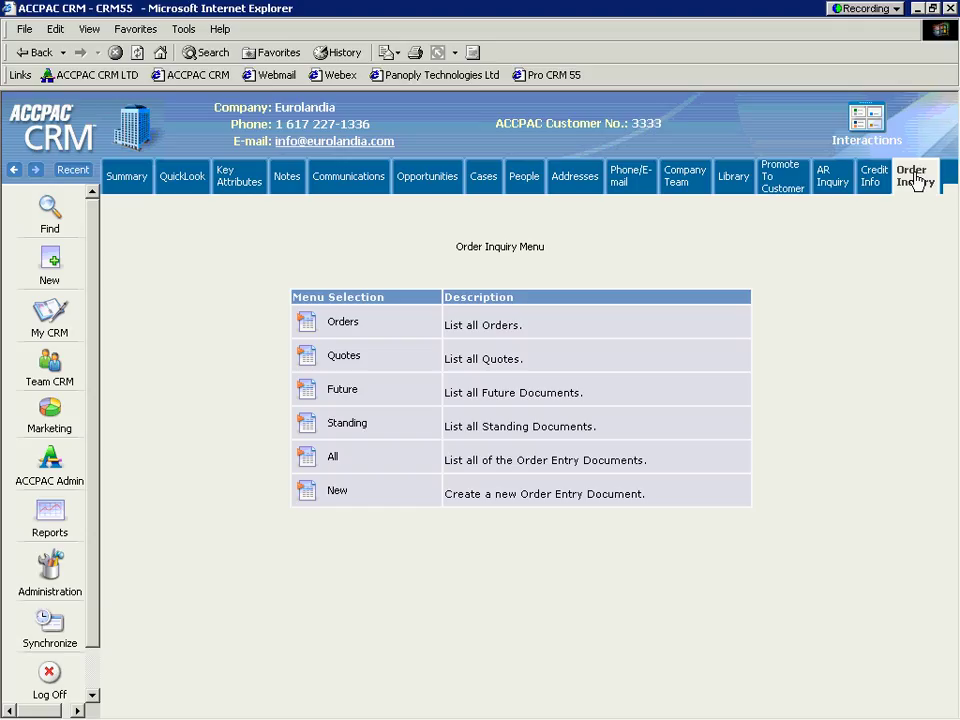
Step: E-mail the Eurolandia contact using the Support Introduction template and send it
left_click(527, 181)
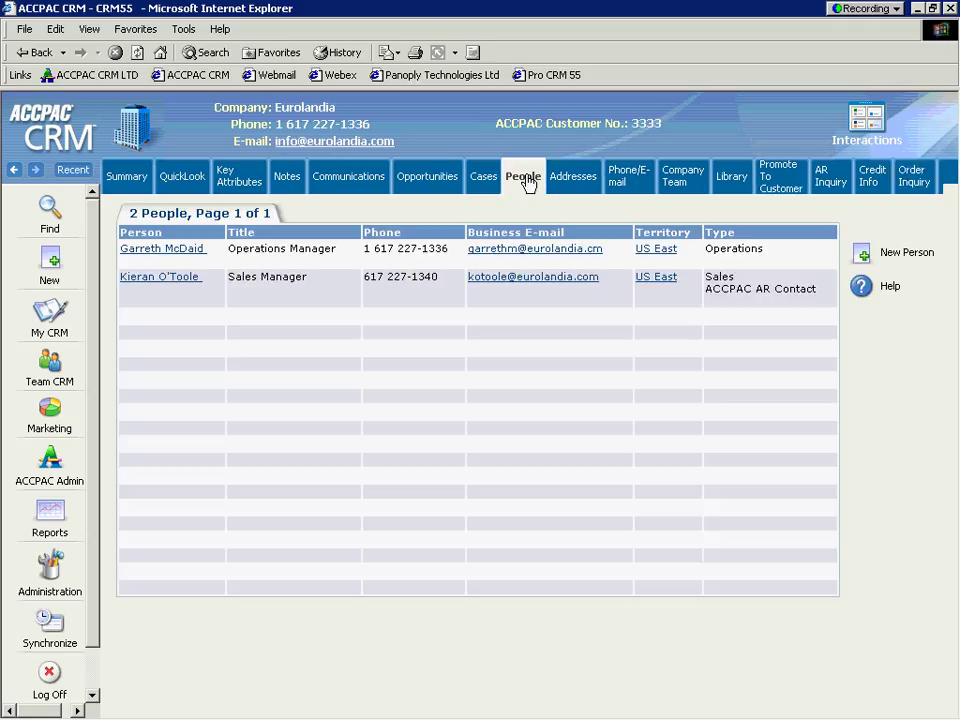
left_click(156, 278)
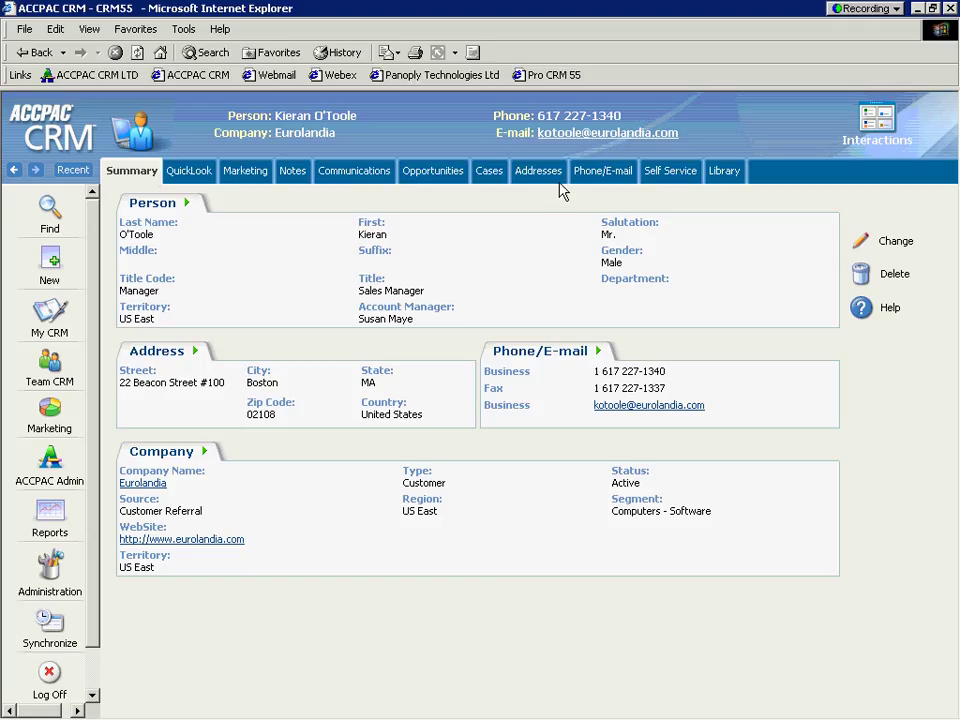
left_click(585, 135)
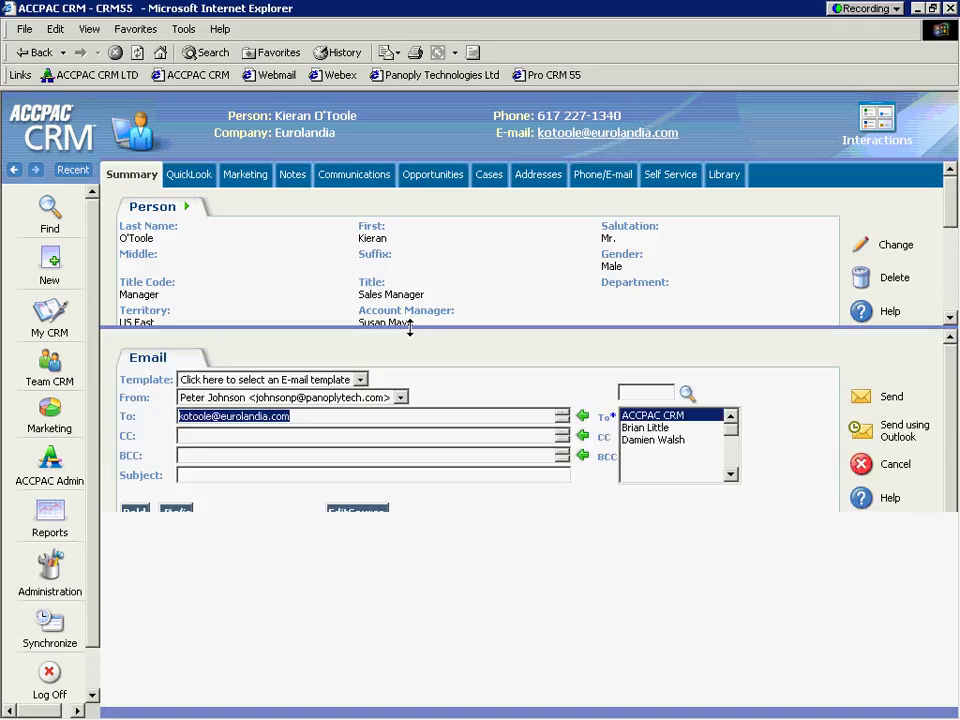
left_click_drag(440, 327, 389, 186)
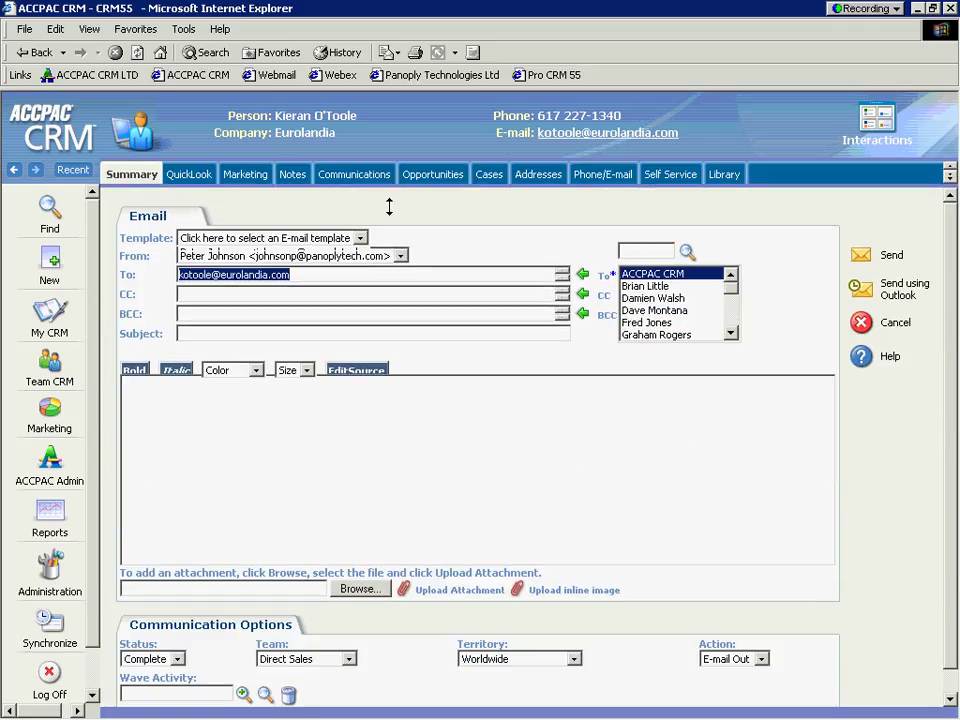
left_click(360, 238)
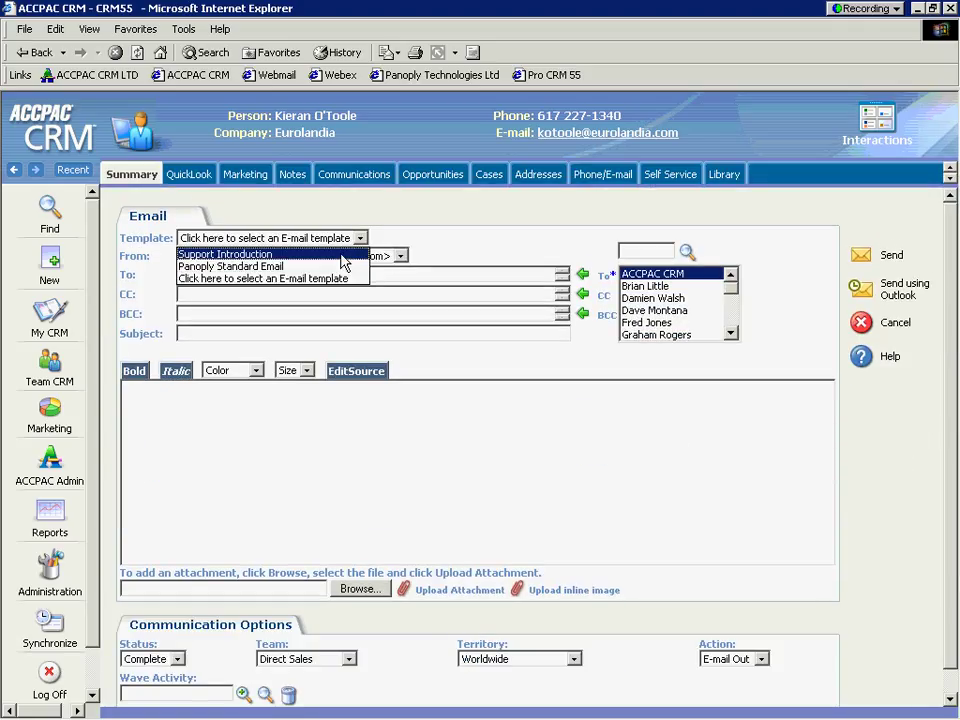
left_click(341, 256)
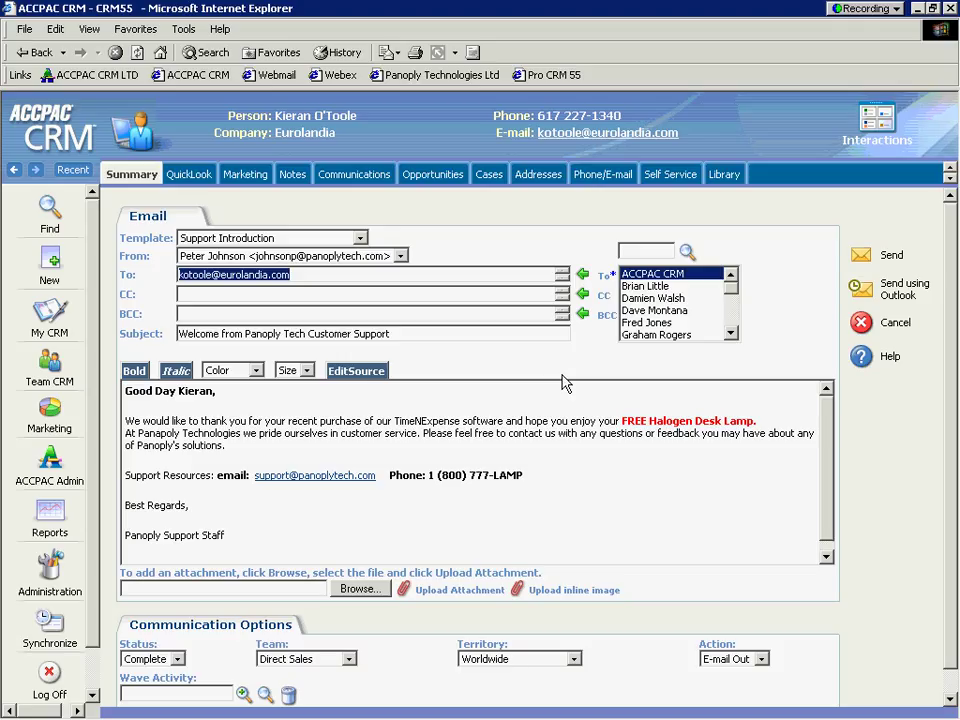
left_click(862, 261)
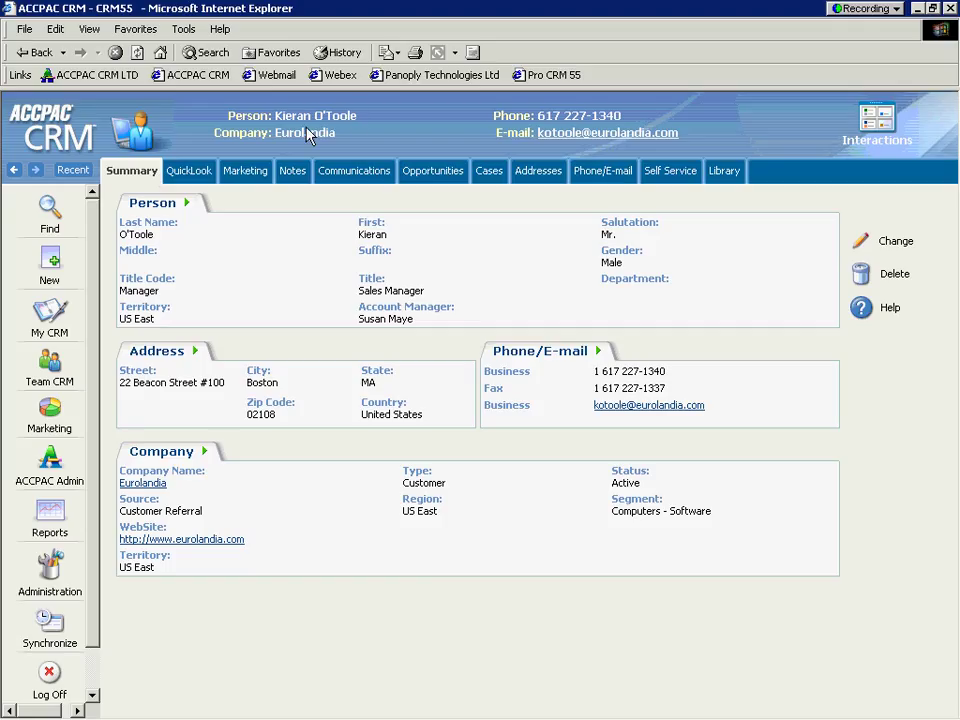
Step: Show the contact's communications, highlighting today's 11:03 AM Panoply Tech welcome e-mail
left_click(351, 178)
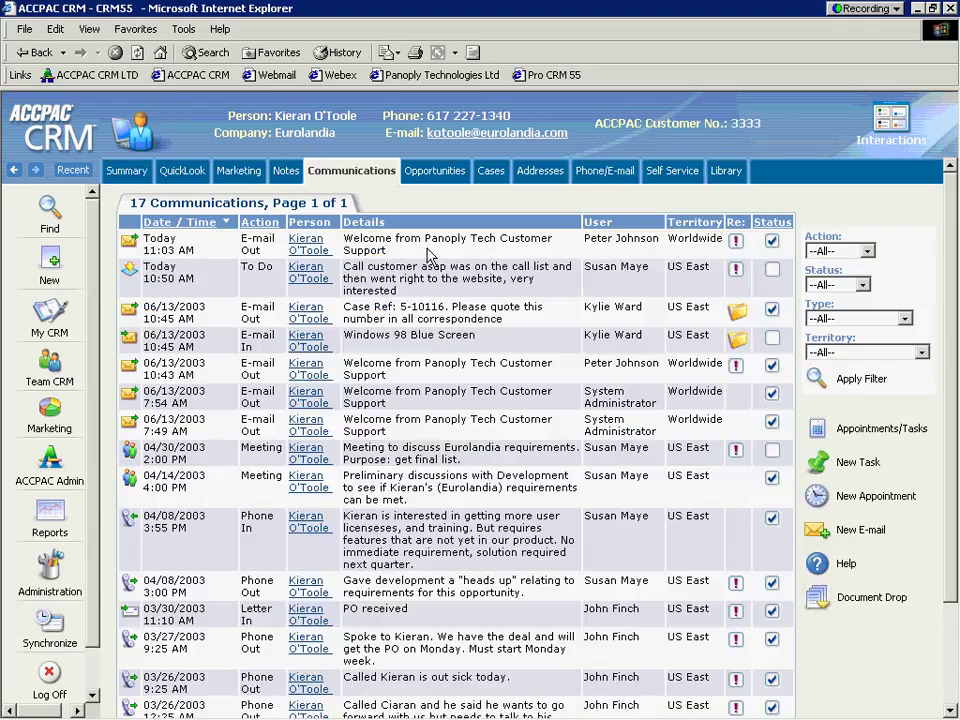
left_click_drag(428, 250, 345, 250)
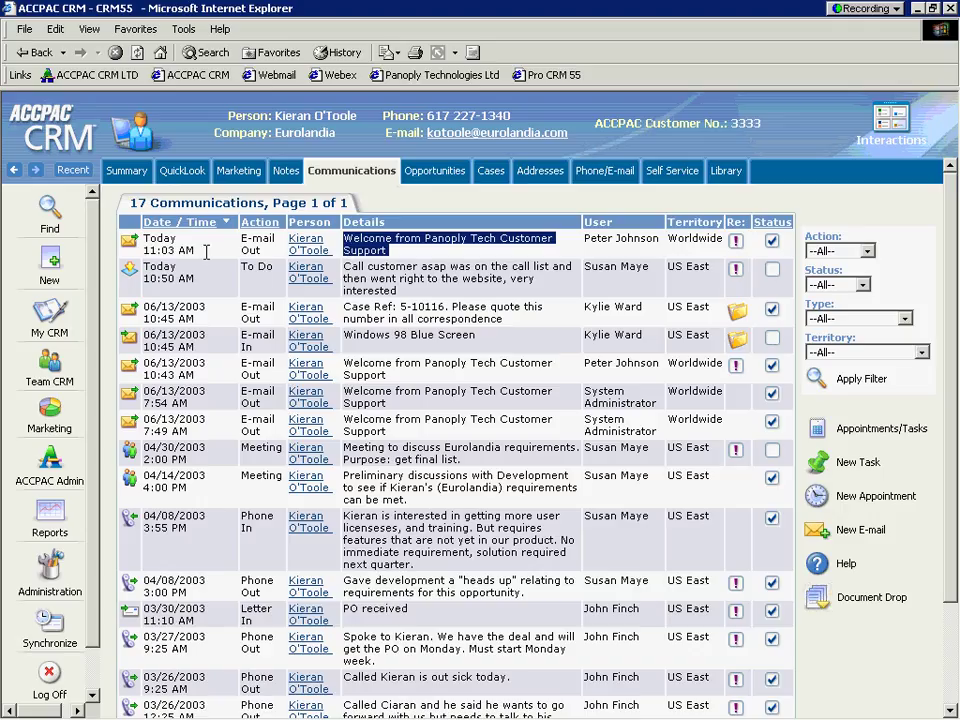
left_click_drag(210, 257, 147, 246)
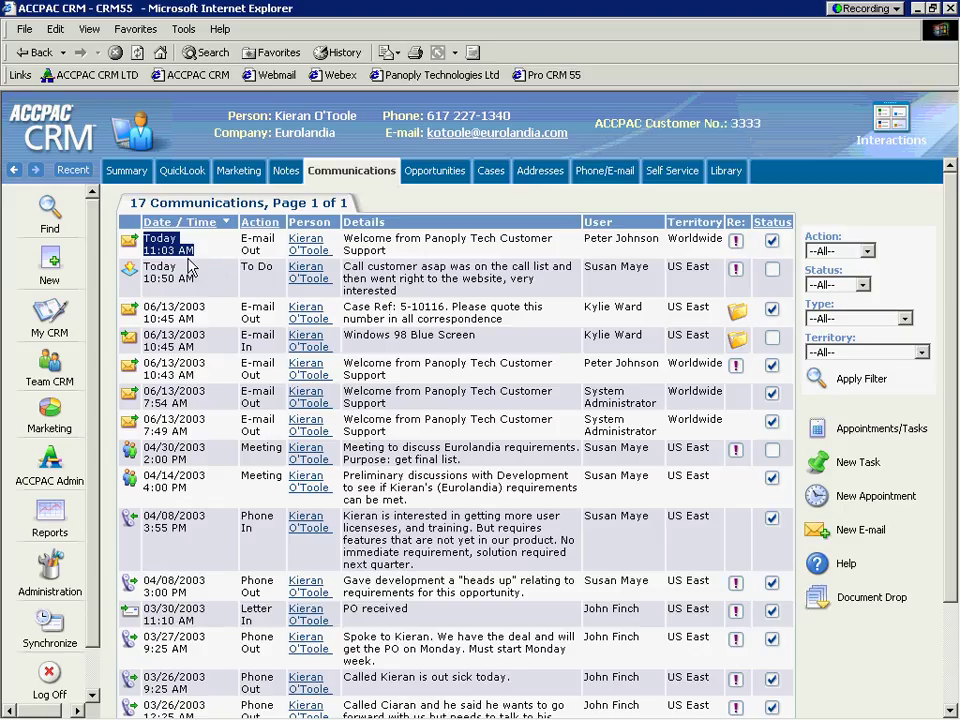
mouse_move(322, 712)
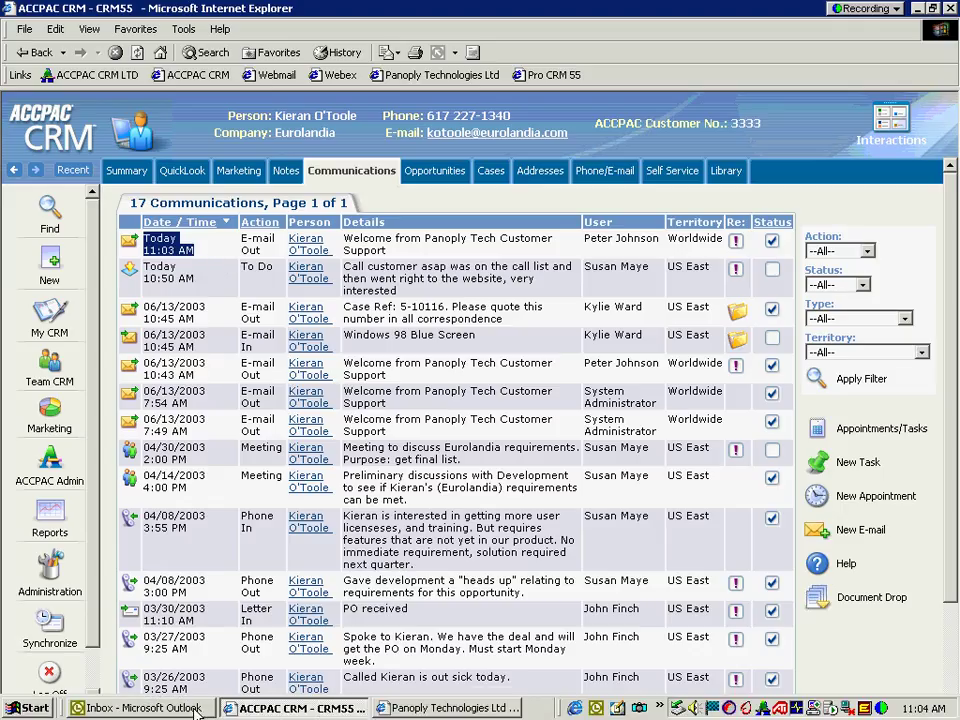
Step: In Outlook, fetch the Panoply welcome e-mail and start a message to its support address
left_click(140, 707)
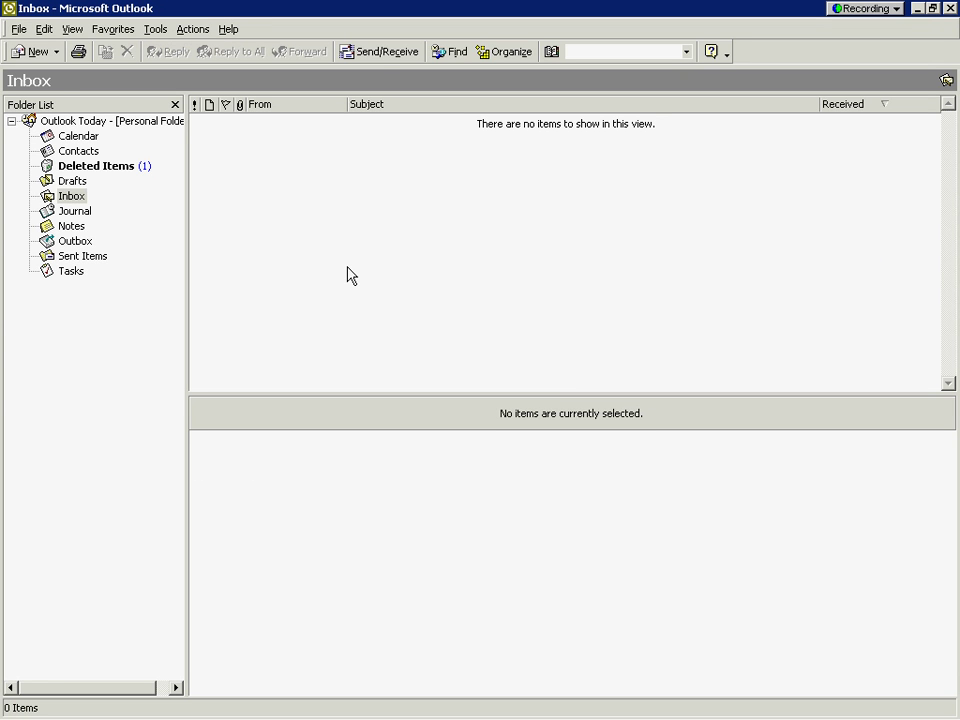
left_click(381, 52)
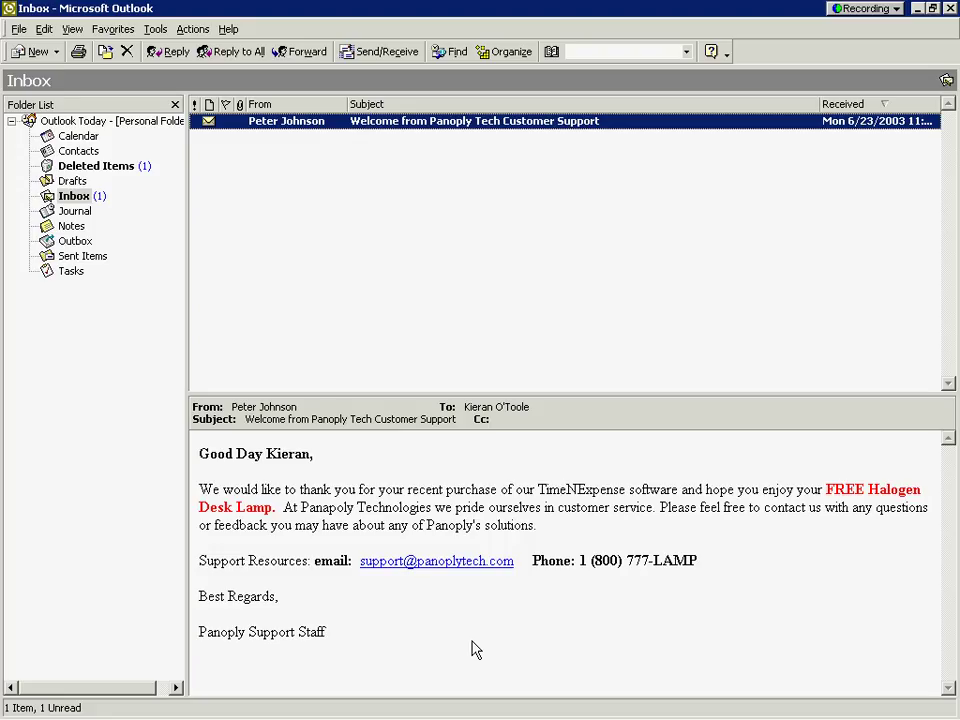
left_click(414, 563)
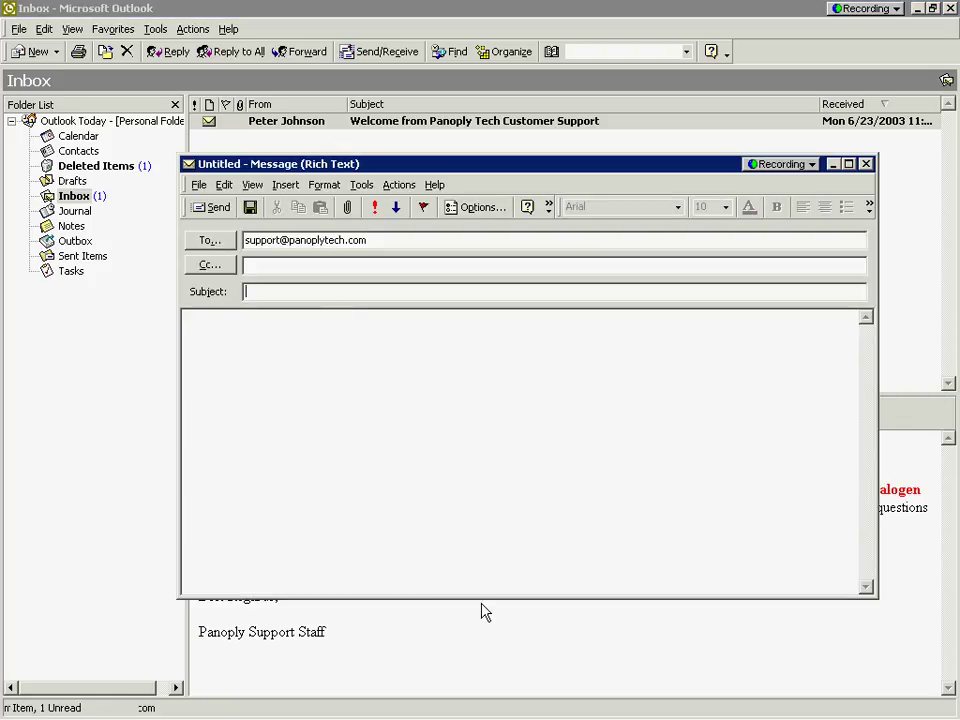
Step: Send support 'Unable to install software Win 98' with body 'Blue Screen on install'
type("U")
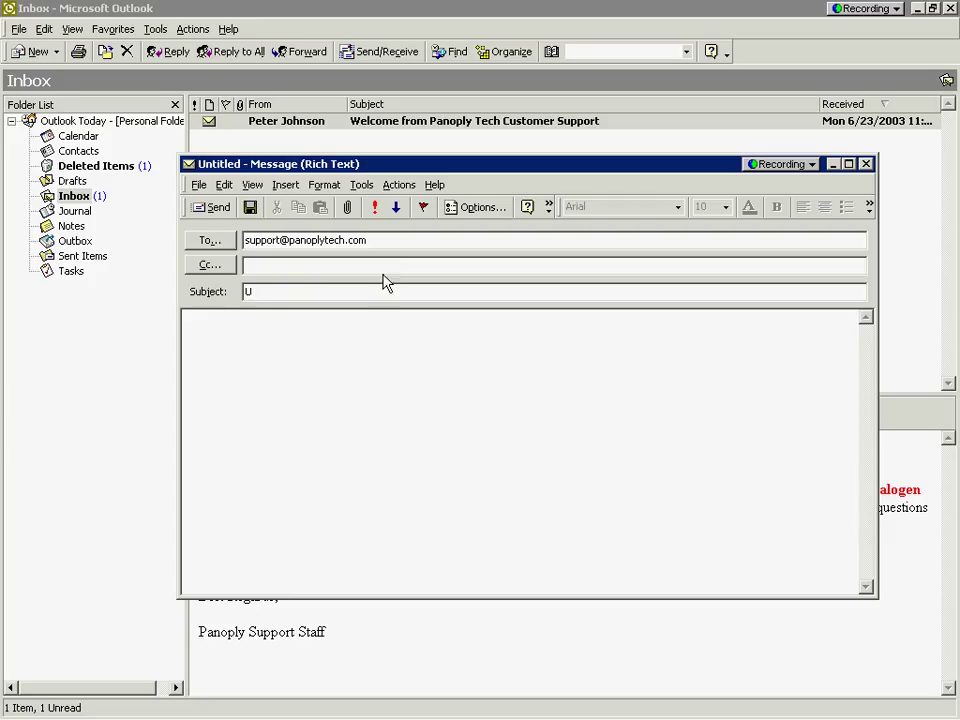
type("nable to install software")
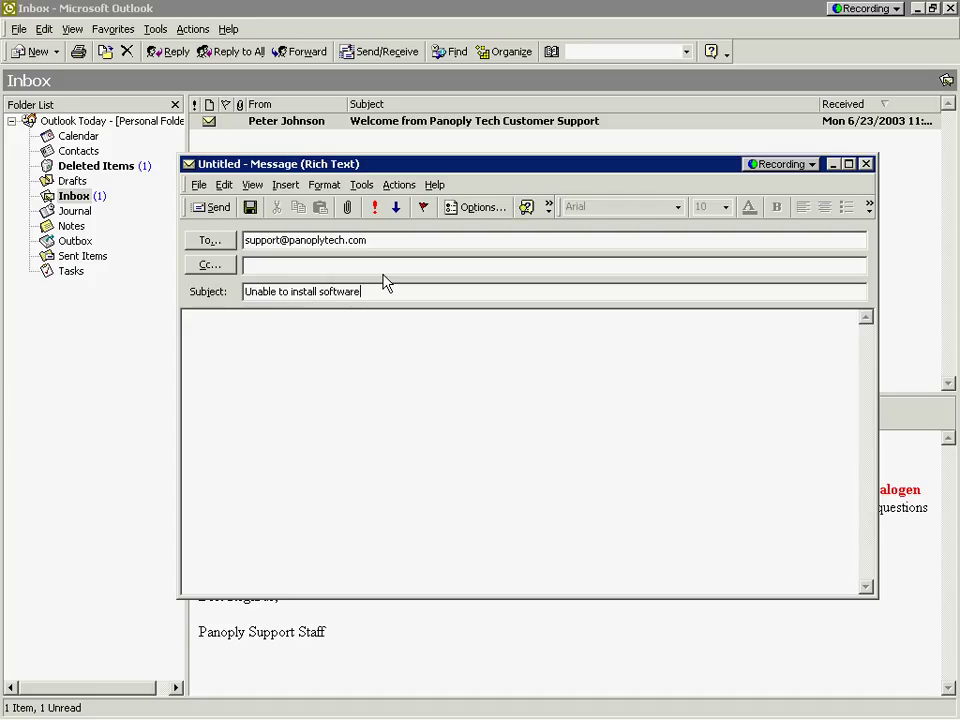
type(" Win 98")
left_click(392, 350)
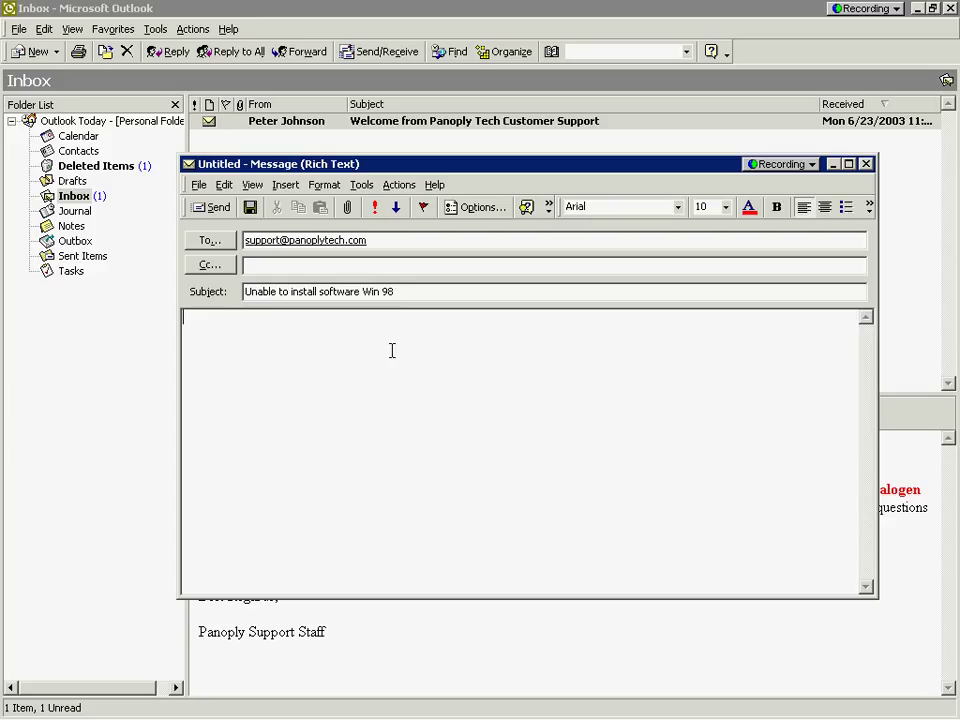
type("Blue Sc")
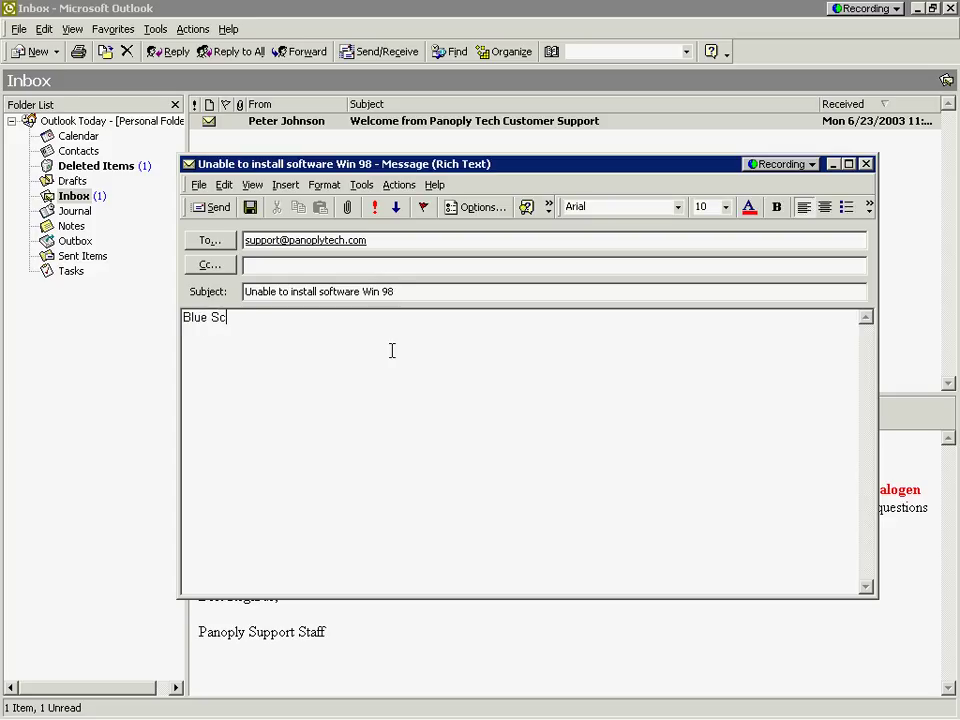
type("reen on install")
left_click(207, 207)
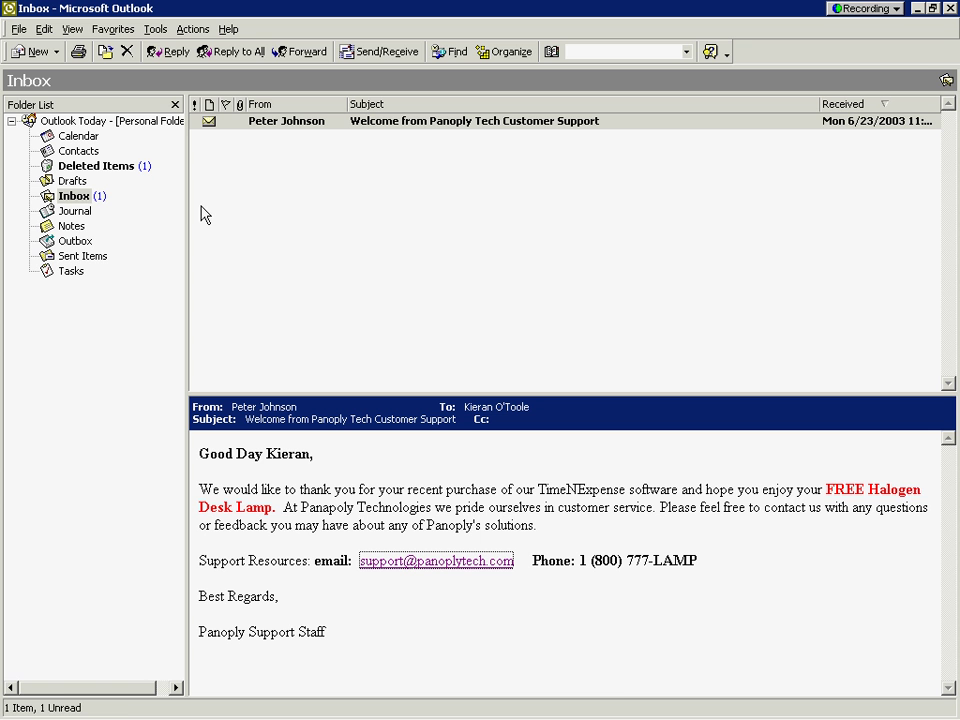
mouse_move(255, 716)
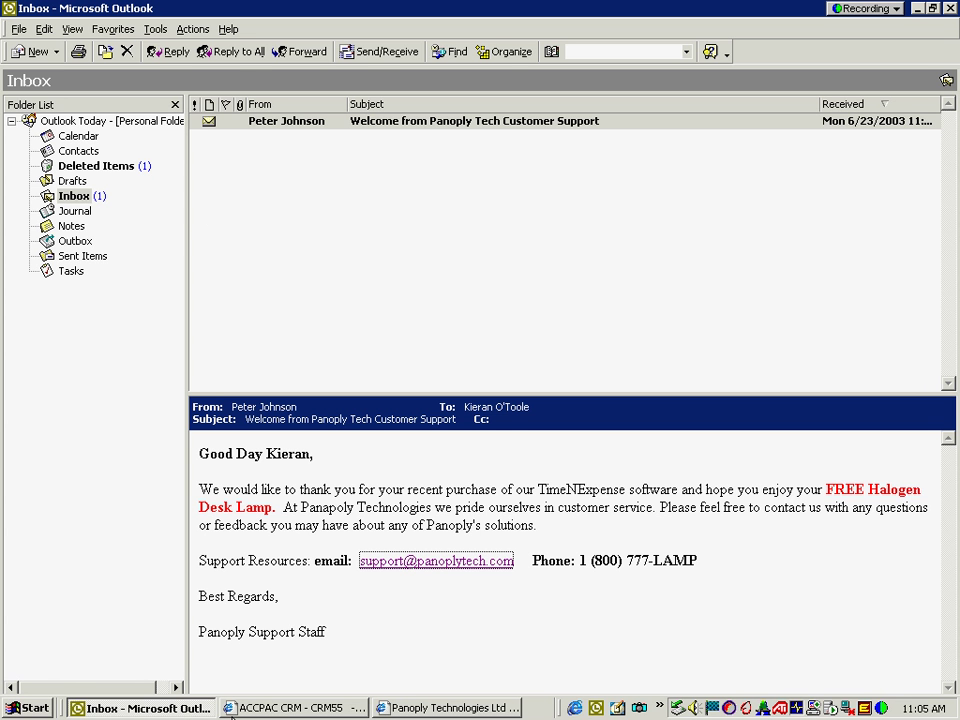
Step: Log off ACCPAC CRM and submit the support user's name on the logon page
left_click(295, 708)
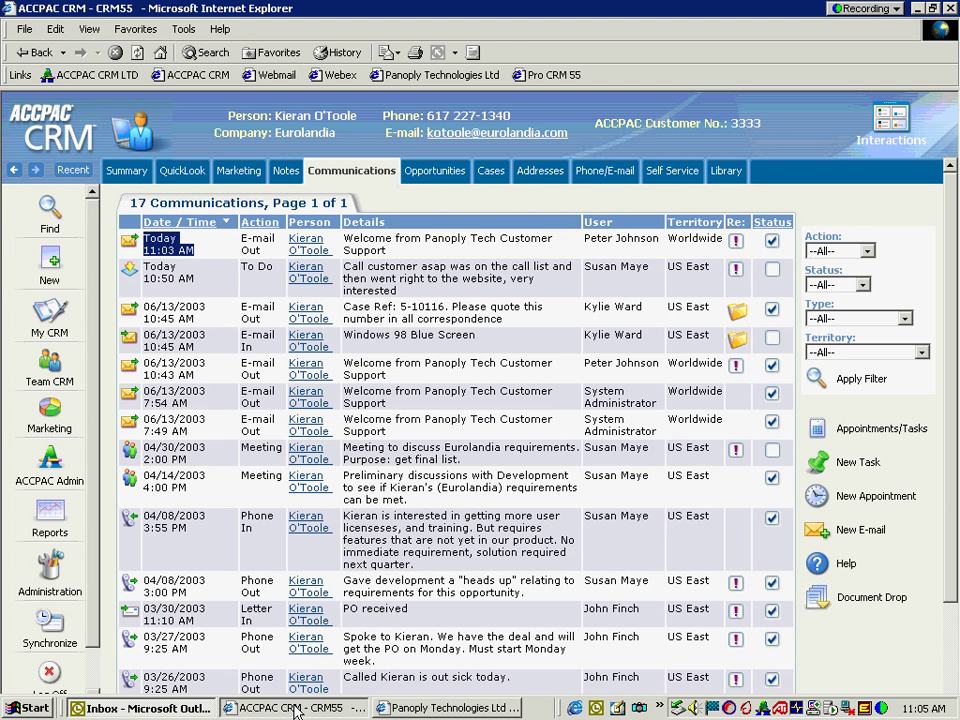
left_click(53, 677)
left_click_drag(550, 345, 384, 340)
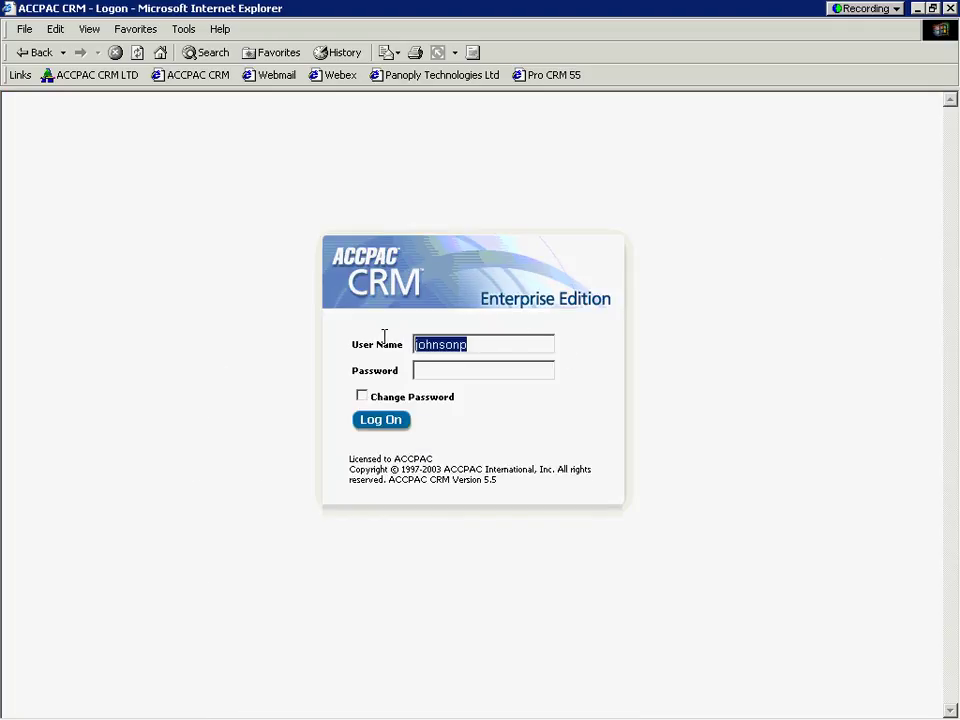
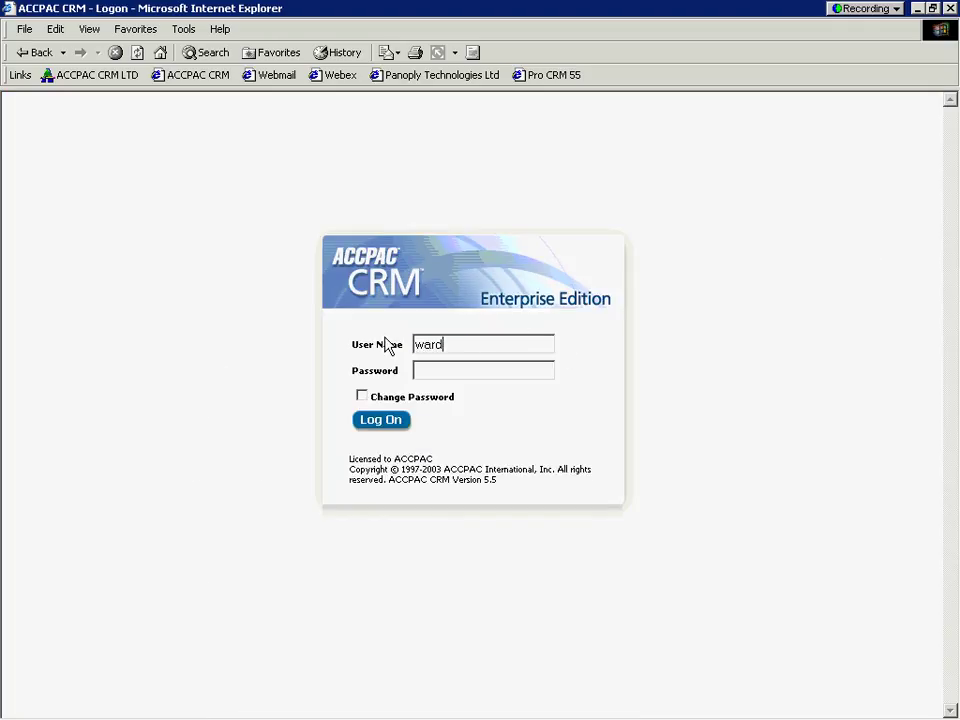
left_click(378, 424)
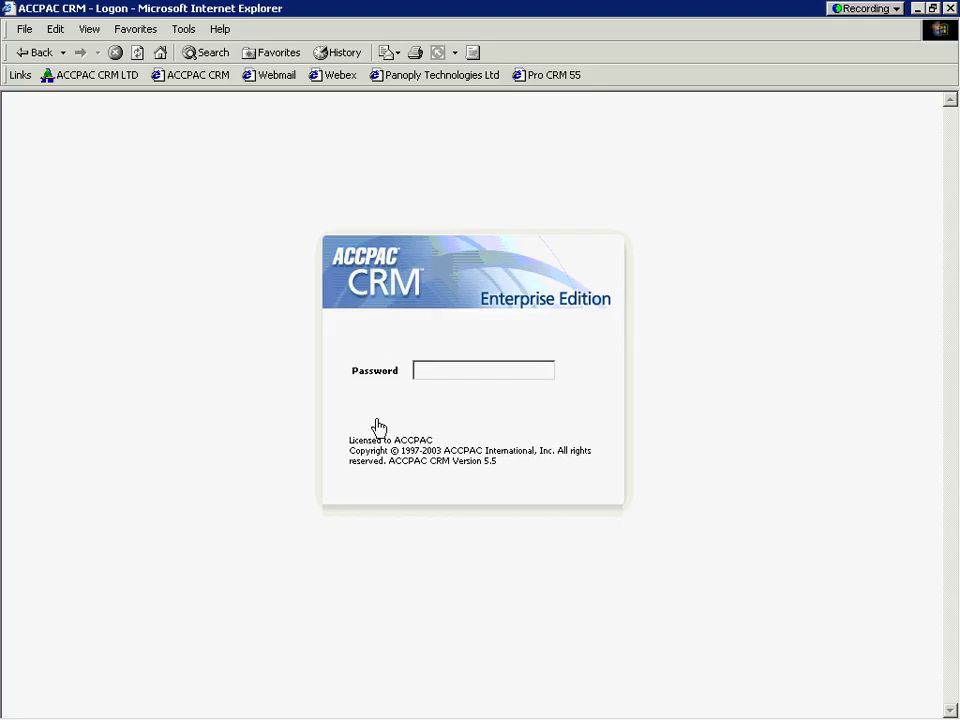